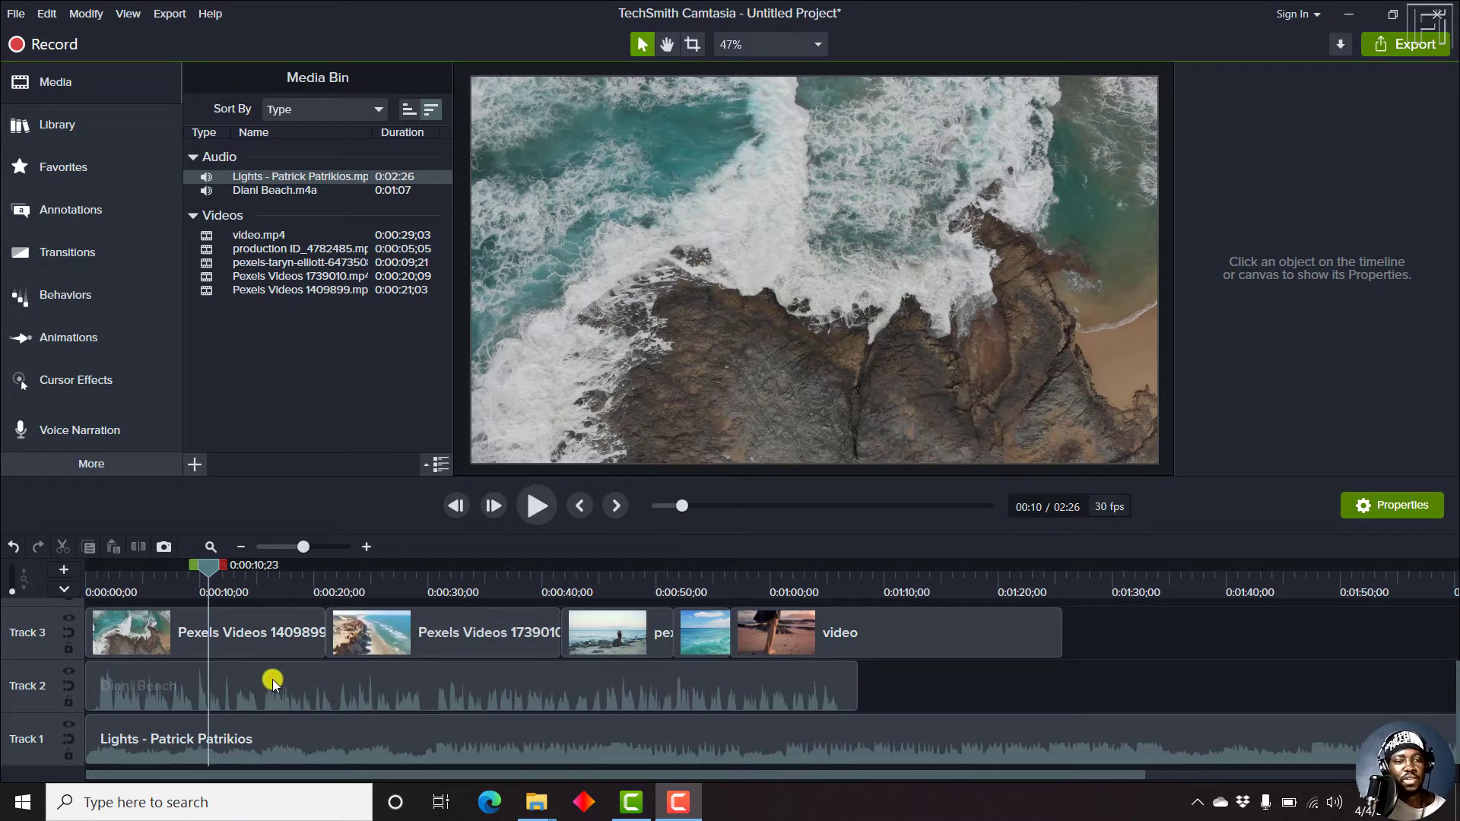
Step: Select the Diani Beach narration clip and reveal the More tools list with Audio Effects
left_click(273, 679)
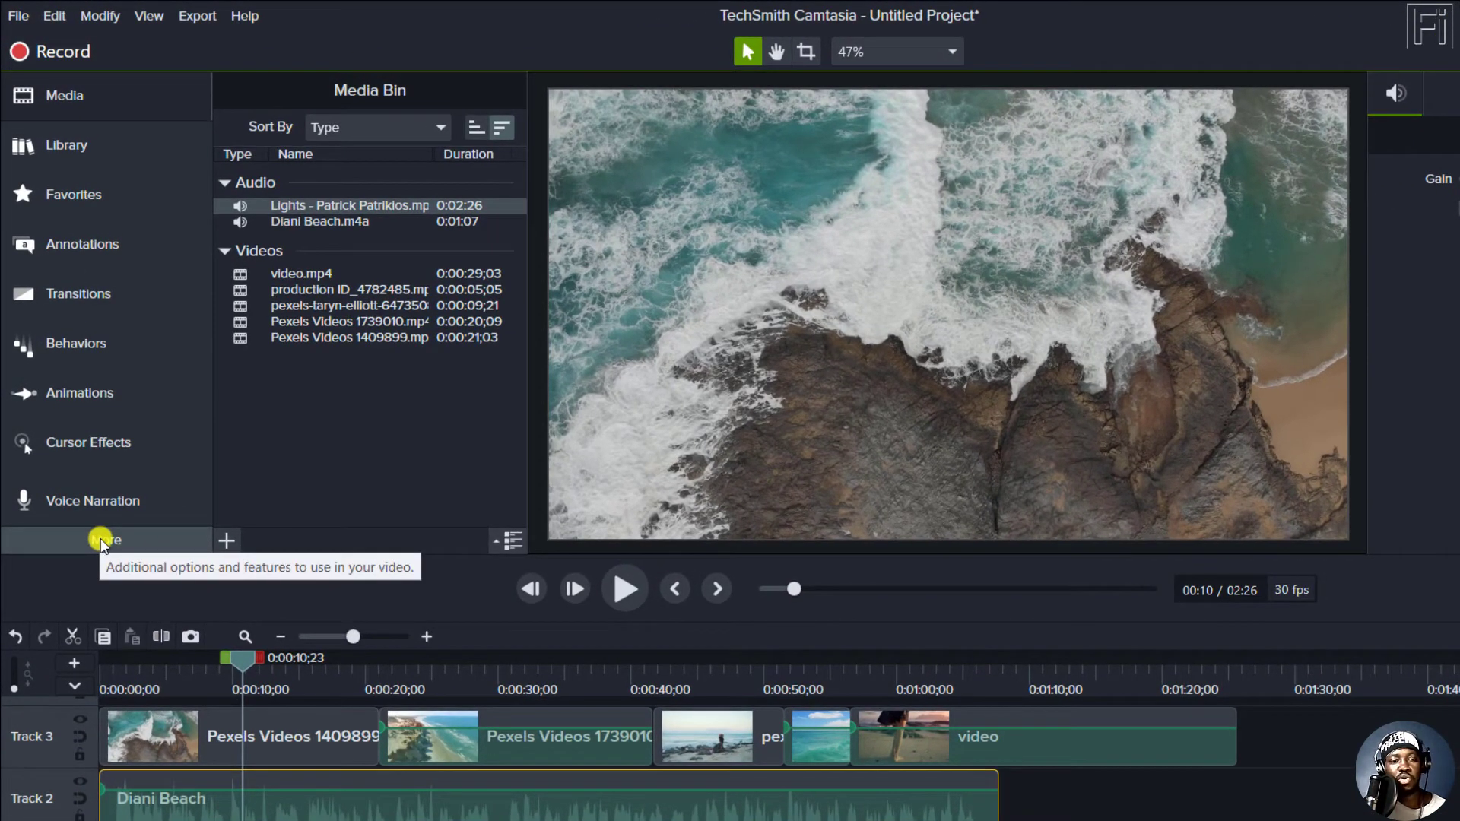
left_click(101, 541)
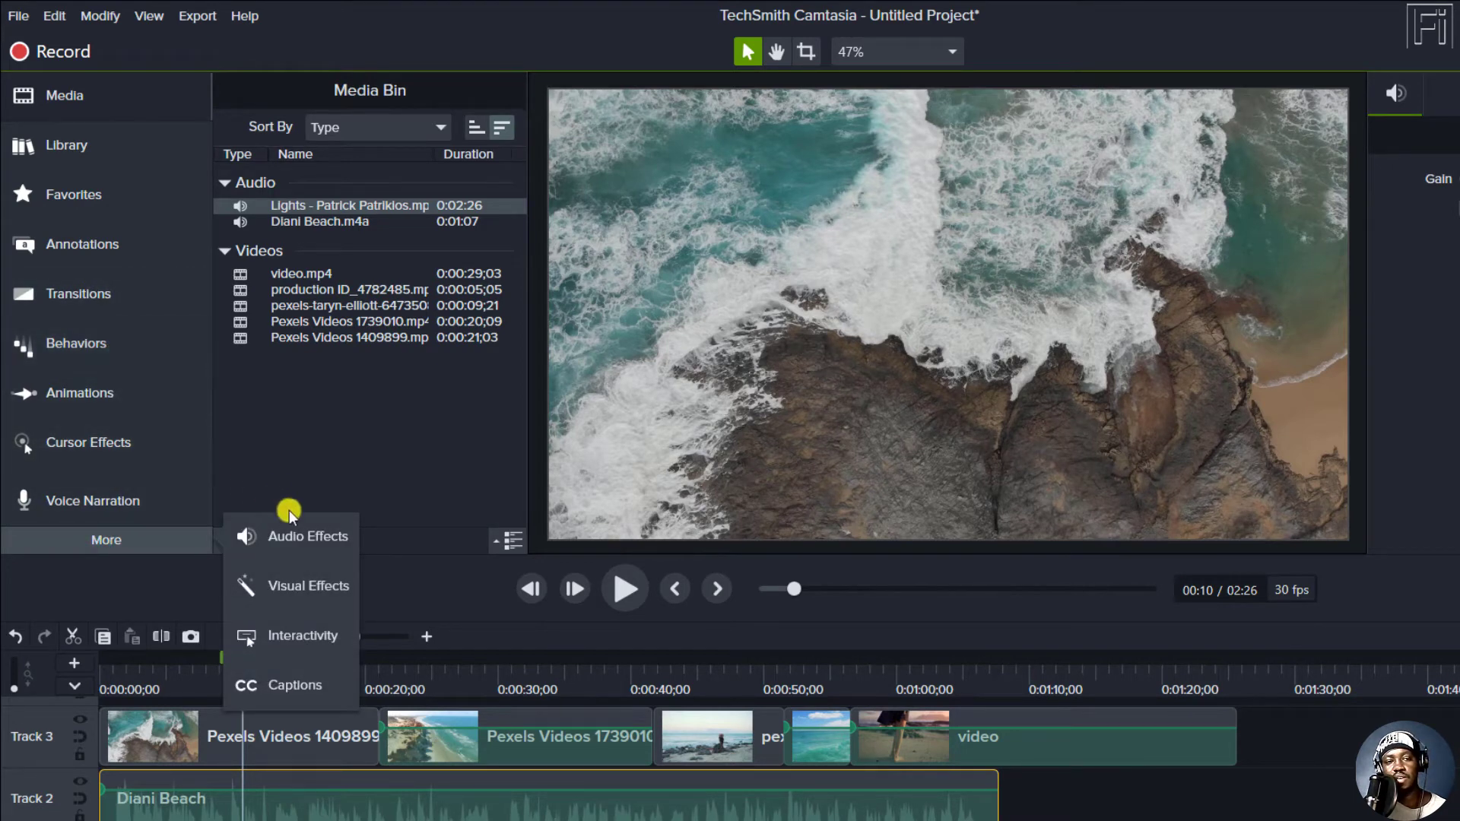
Step: Apply Fade In and Fade Out audio effects to the Diani Beach narration clip
left_click(299, 531)
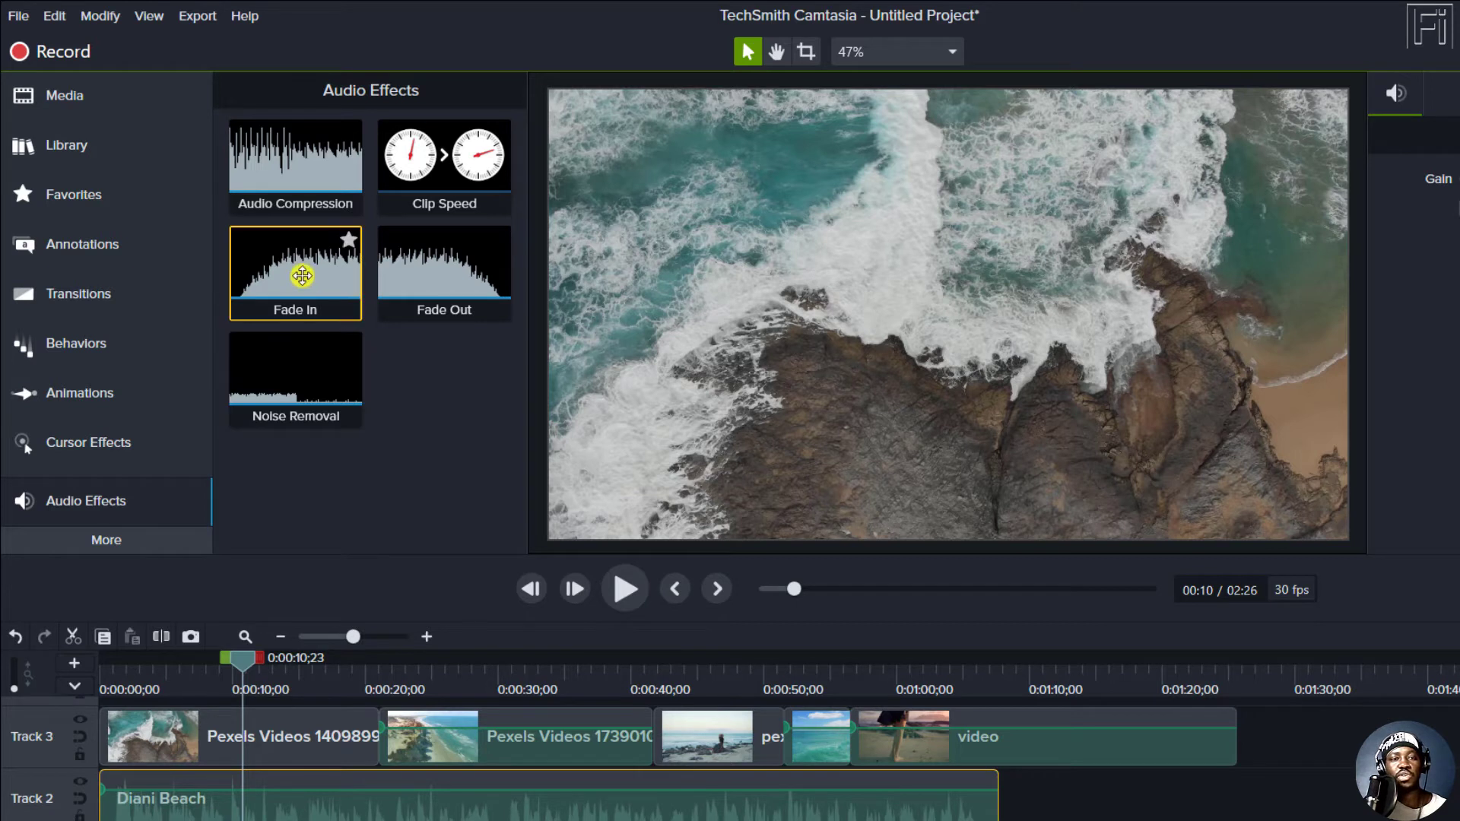
left_click_drag(291, 373, 133, 800)
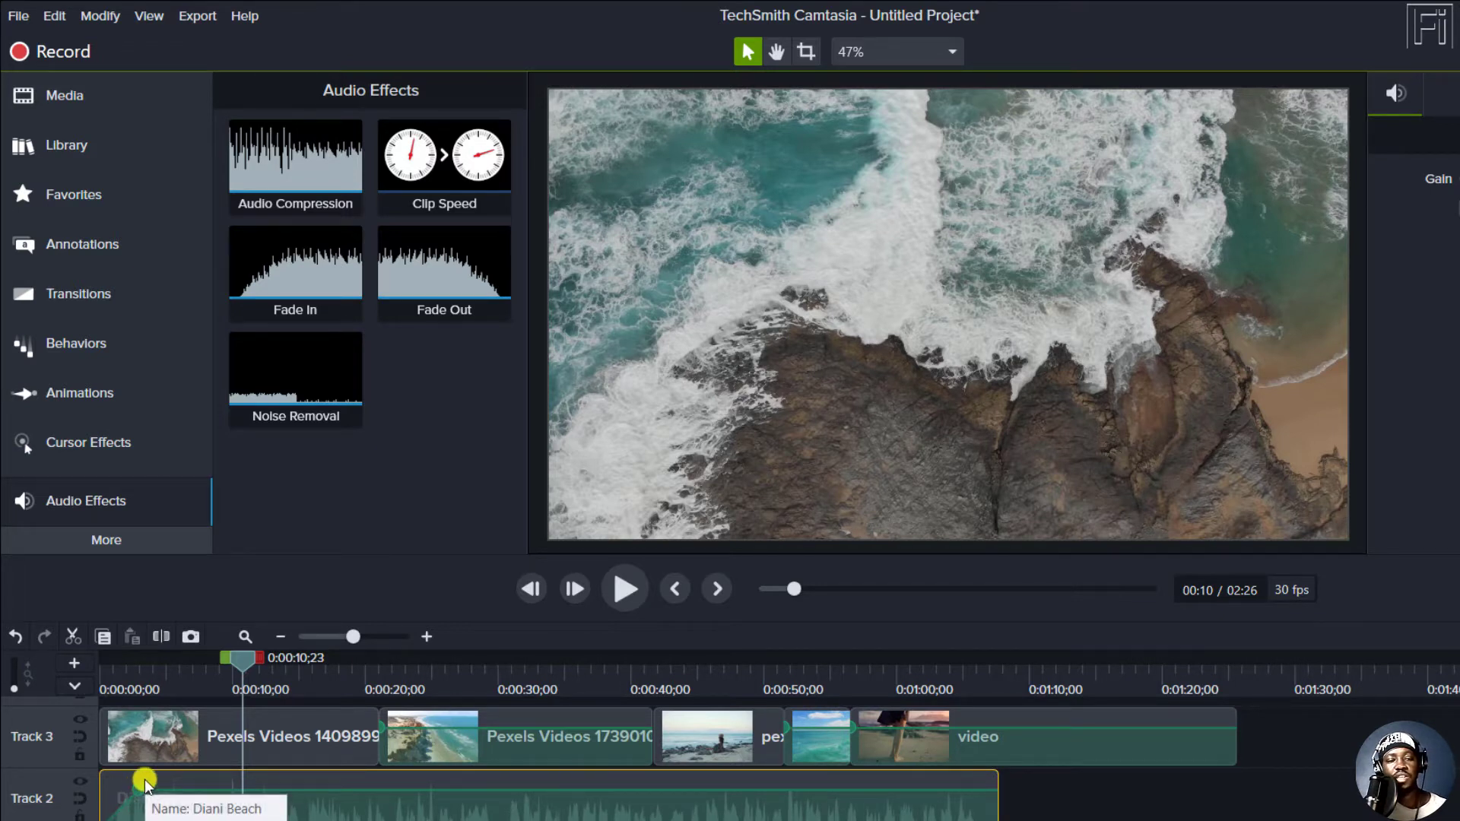
left_click_drag(437, 247, 965, 813)
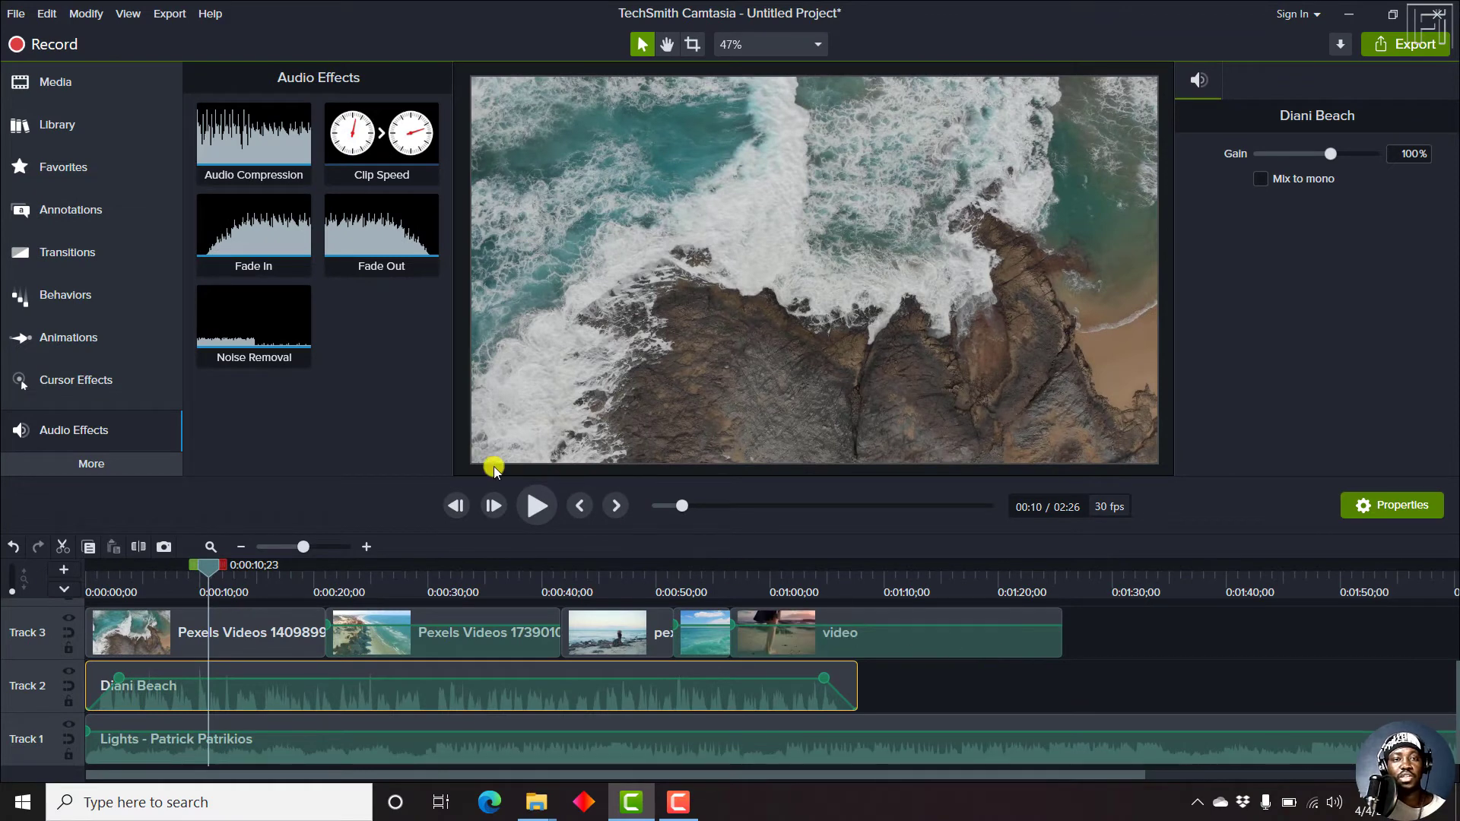
Step: Apply Fade In and Fade Out to the Lights music clip, zooming to fit the project first
left_click_drag(229, 226, 106, 752)
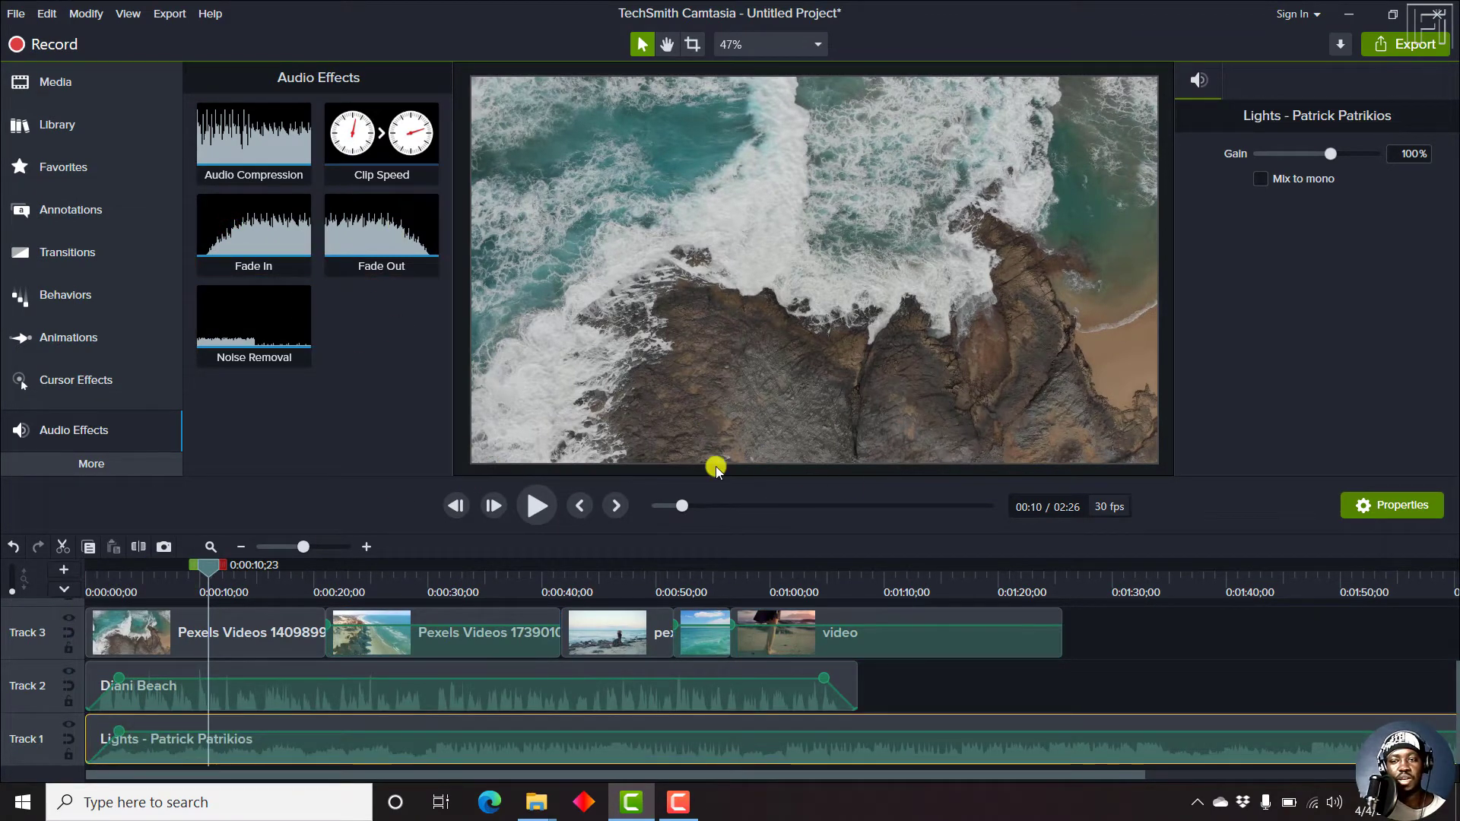
left_click(211, 547)
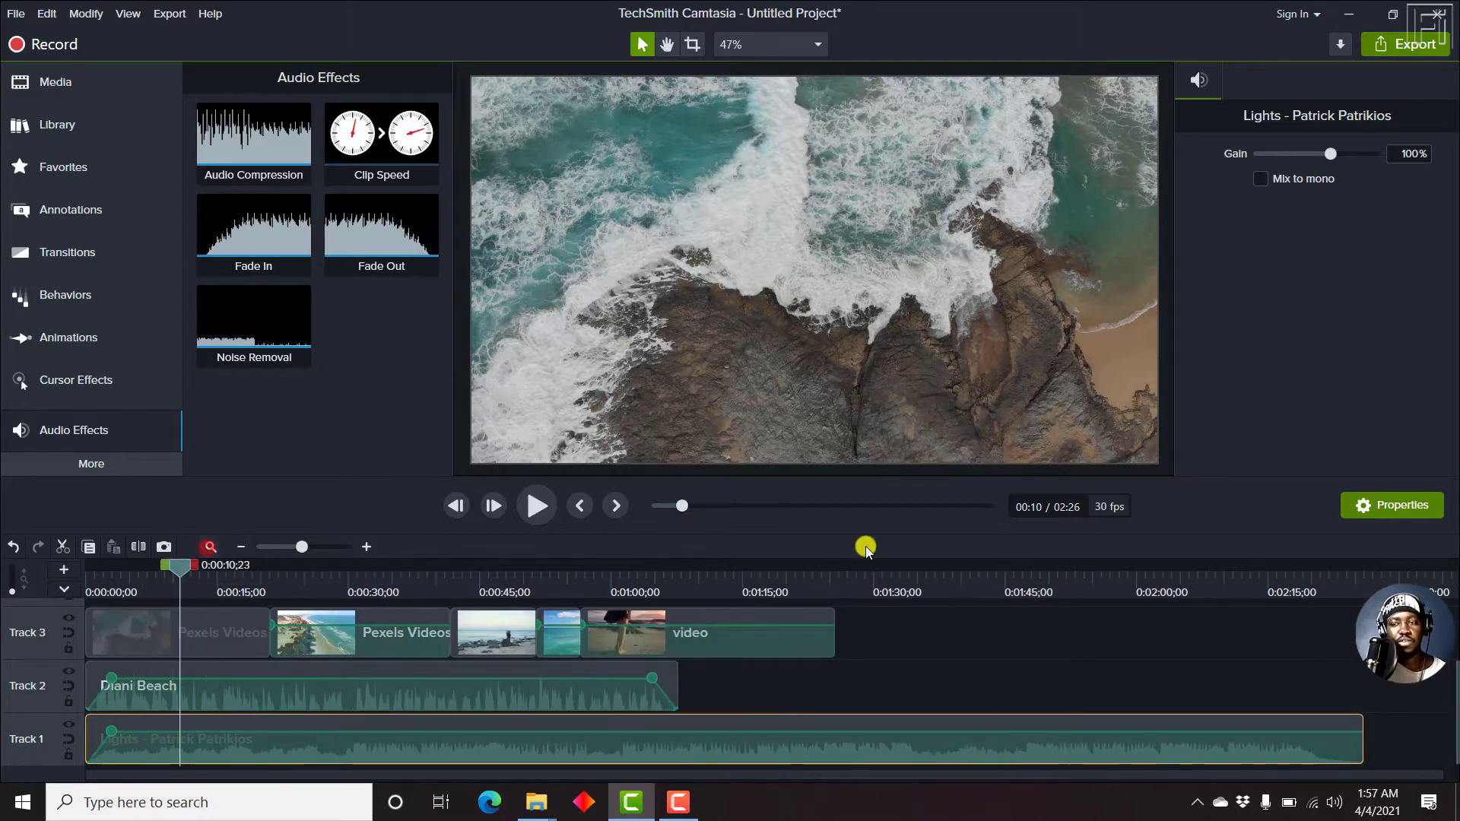
left_click_drag(375, 235, 1314, 728)
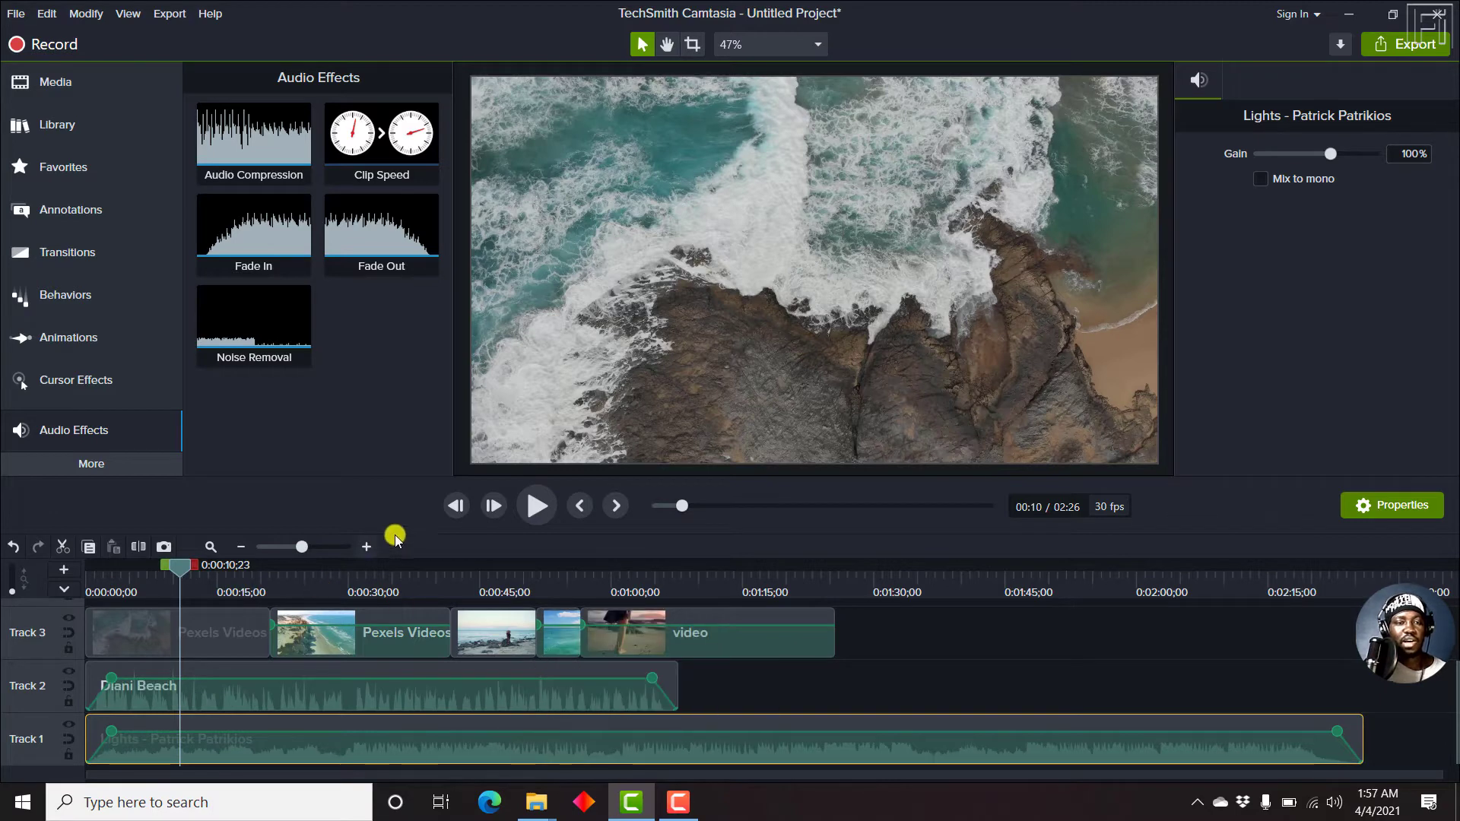
left_click(366, 546)
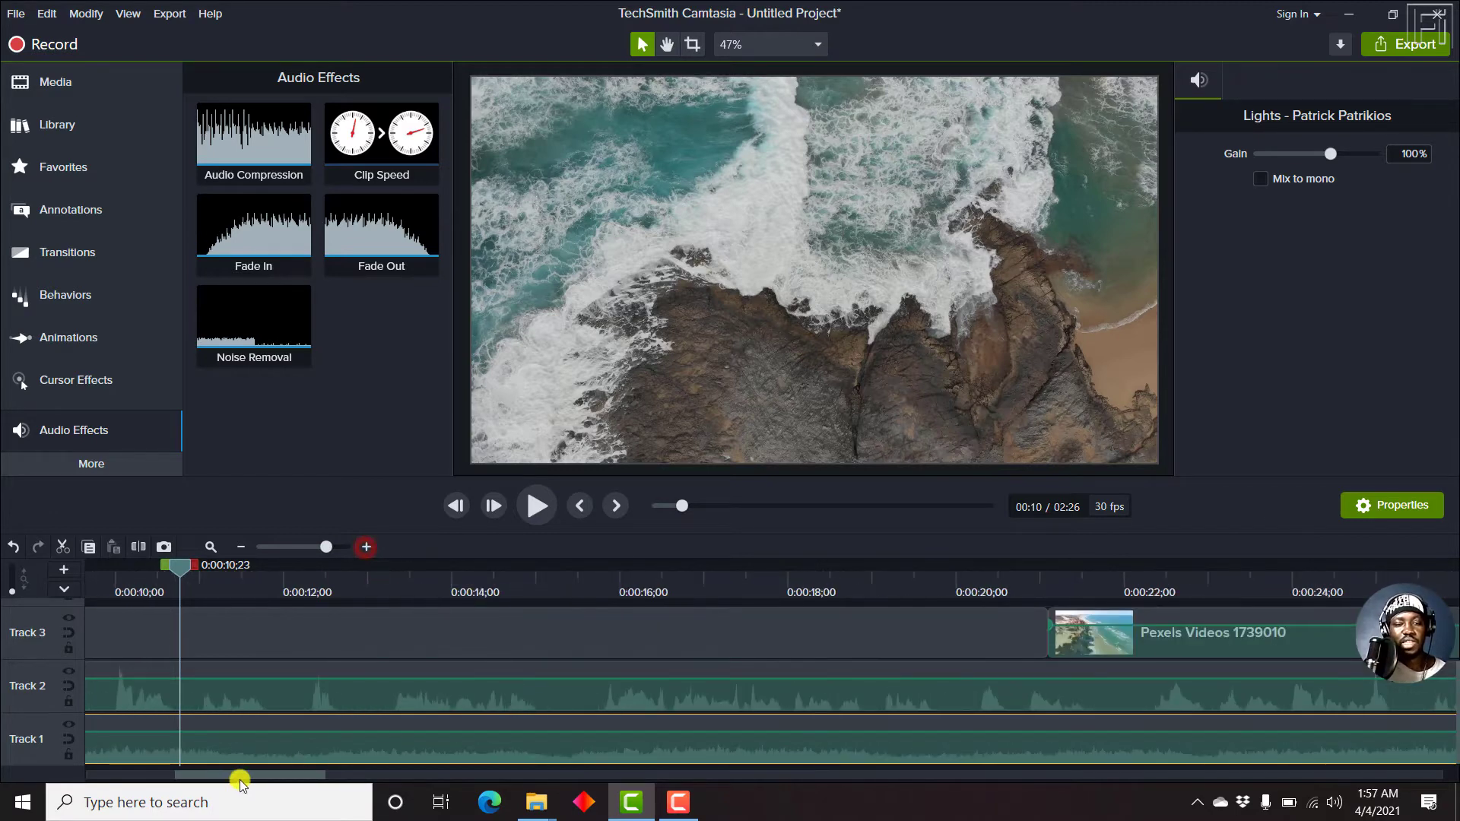
left_click_drag(224, 777, 114, 784)
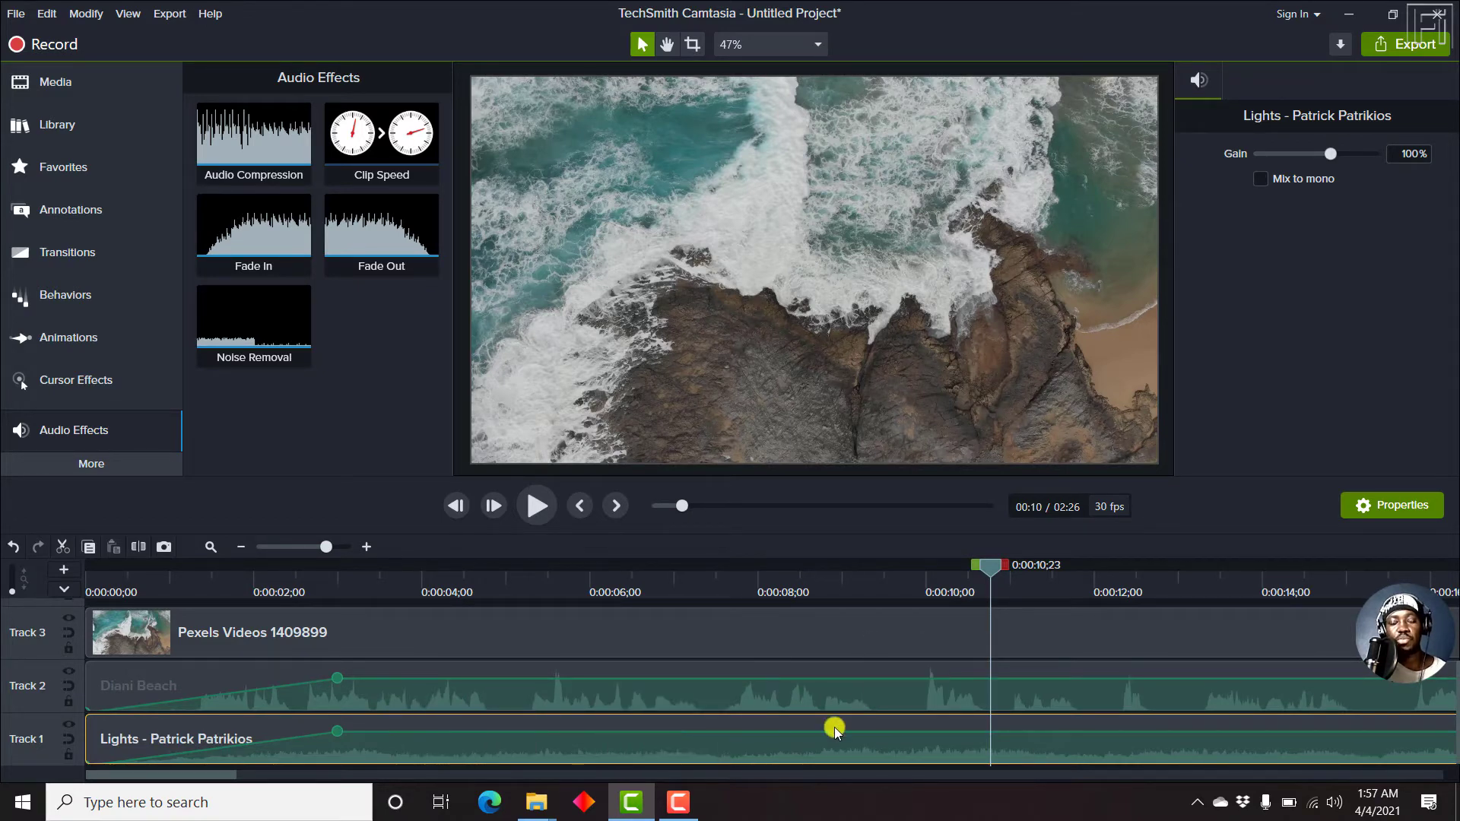
left_click(240, 551)
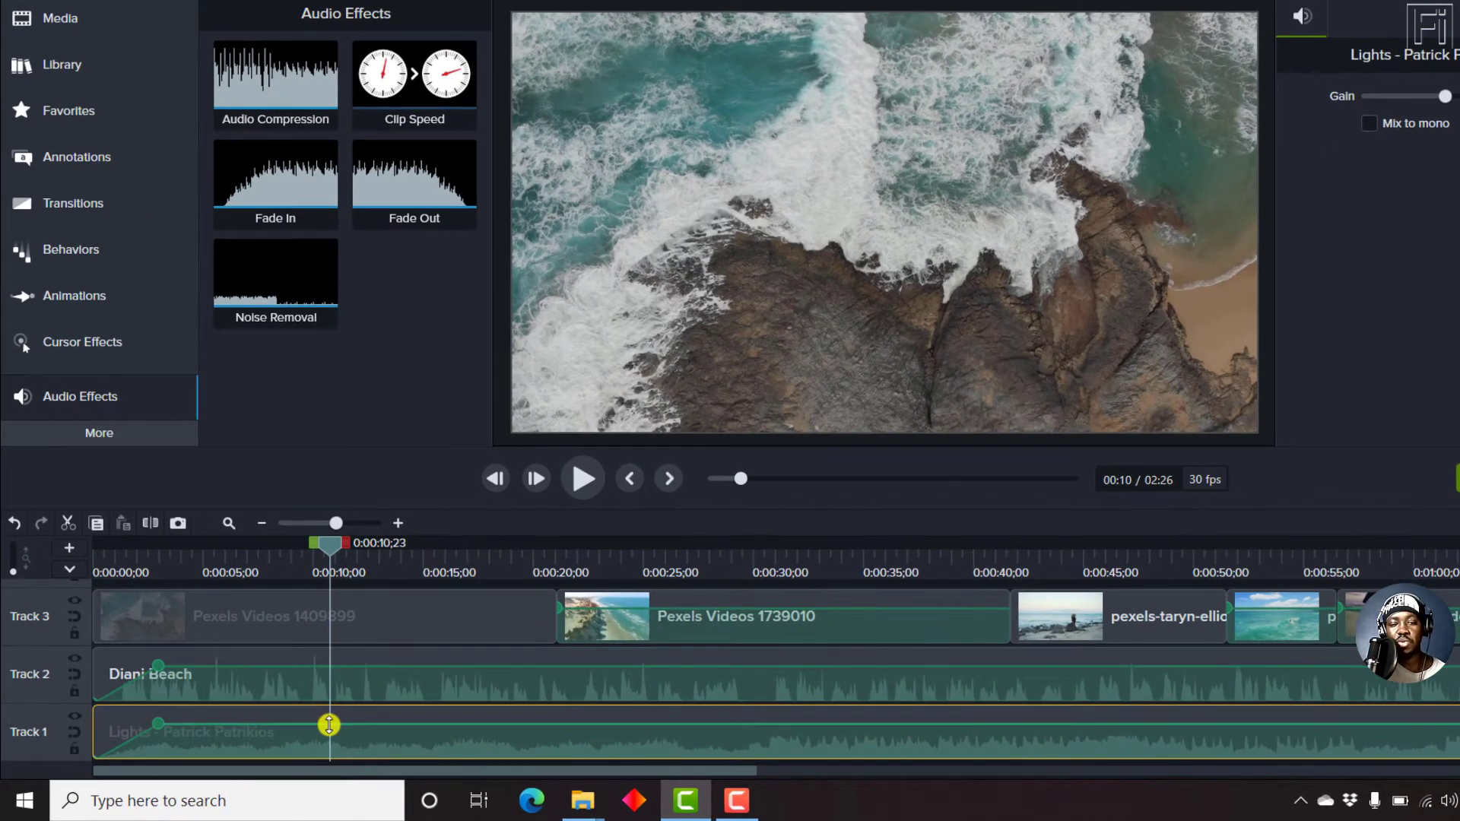
Step: Add three volume points on the Lights music and lower it to 68% from about 10 seconds
right_click(329, 726)
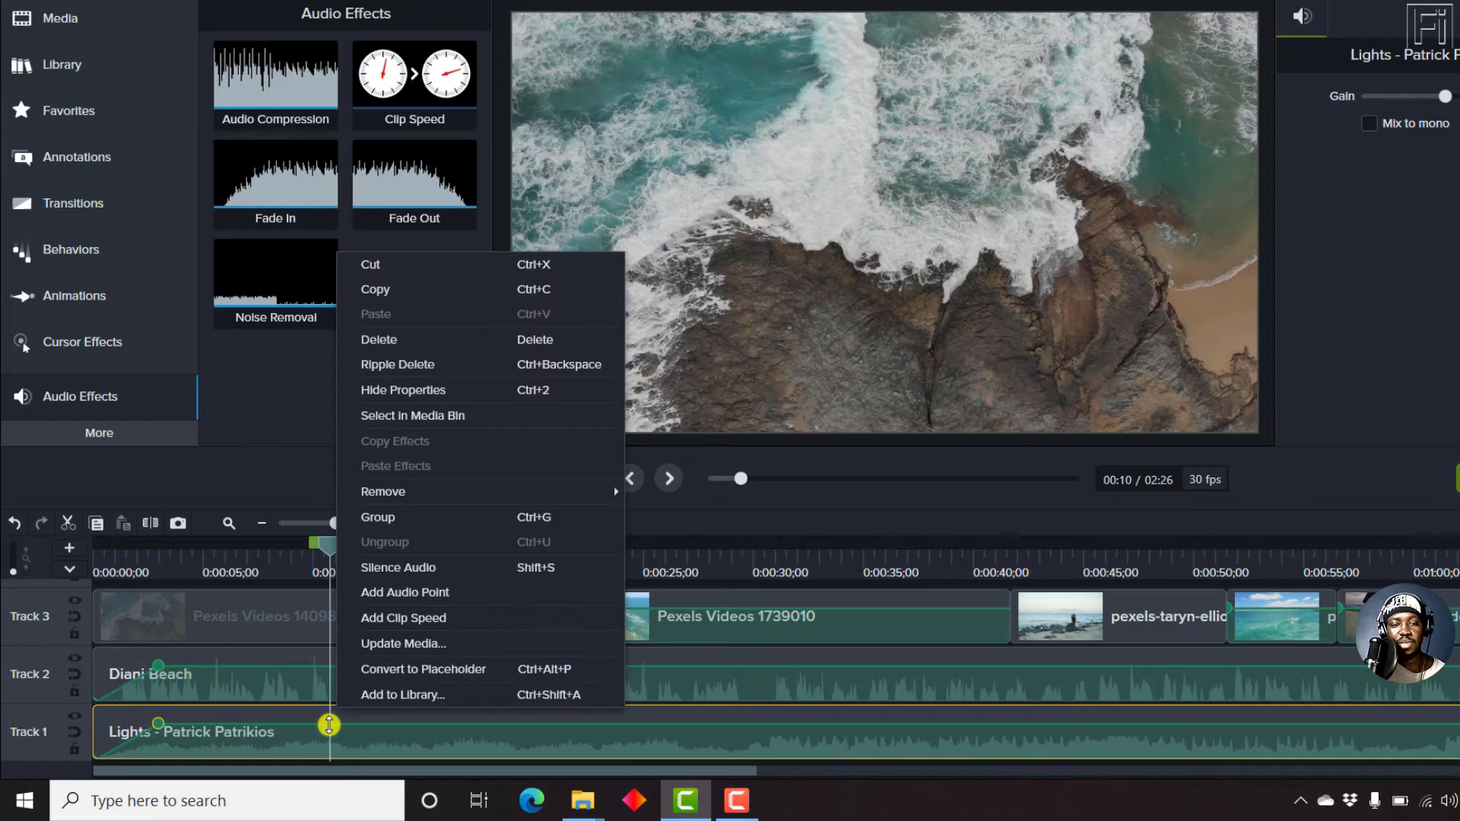
left_click(388, 597)
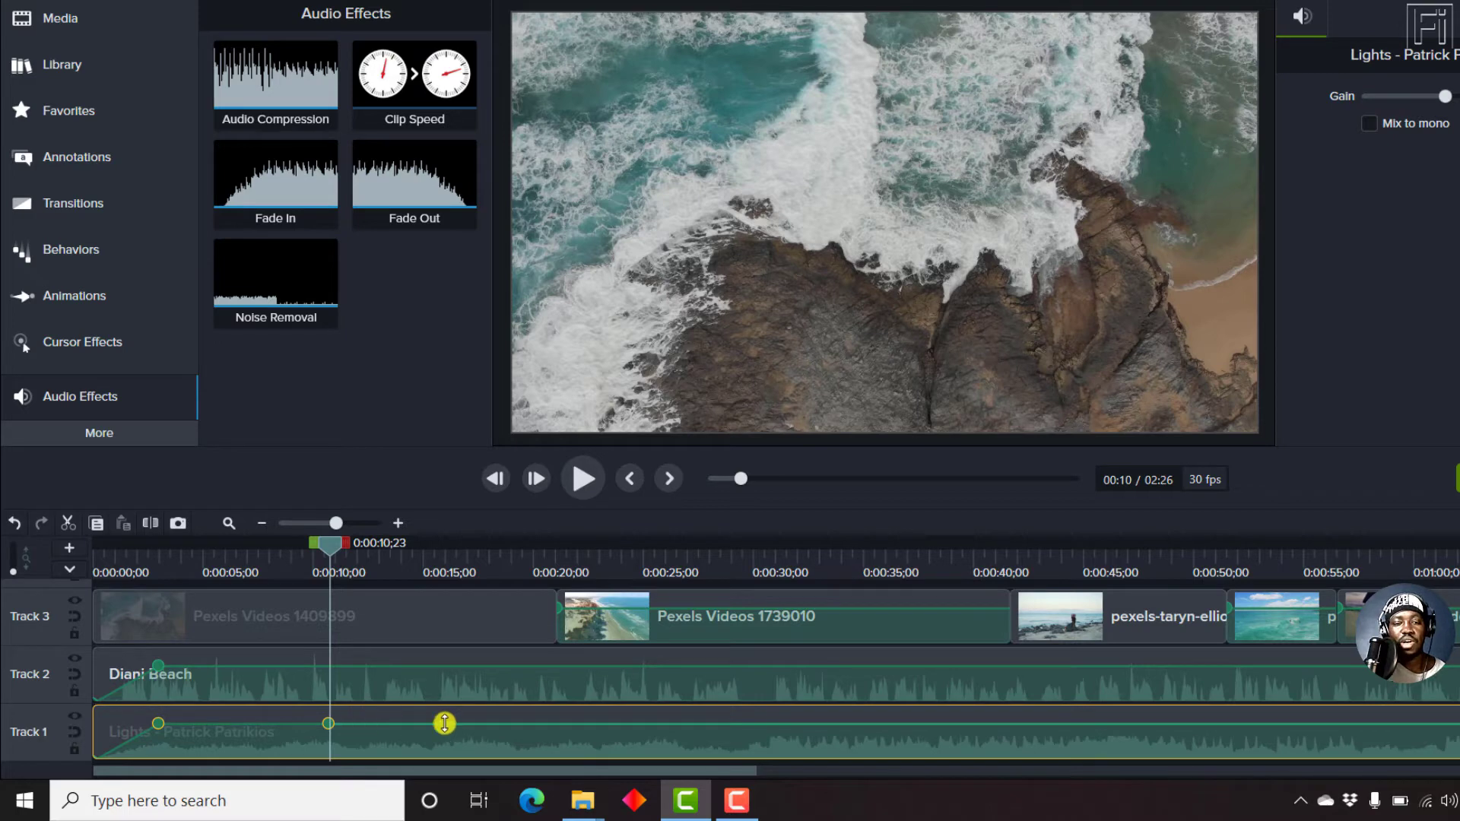
right_click(728, 726)
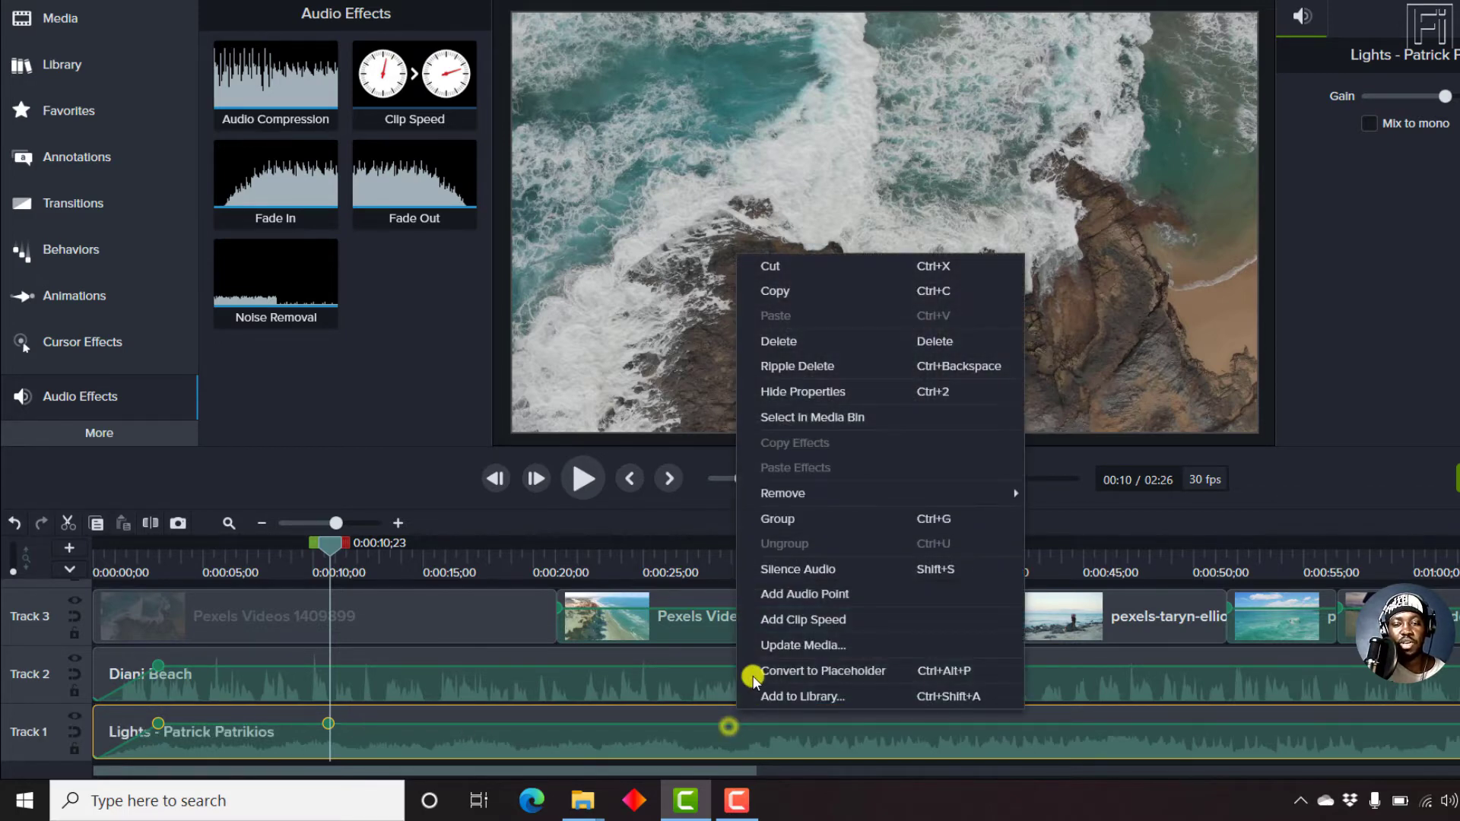
left_click(810, 594)
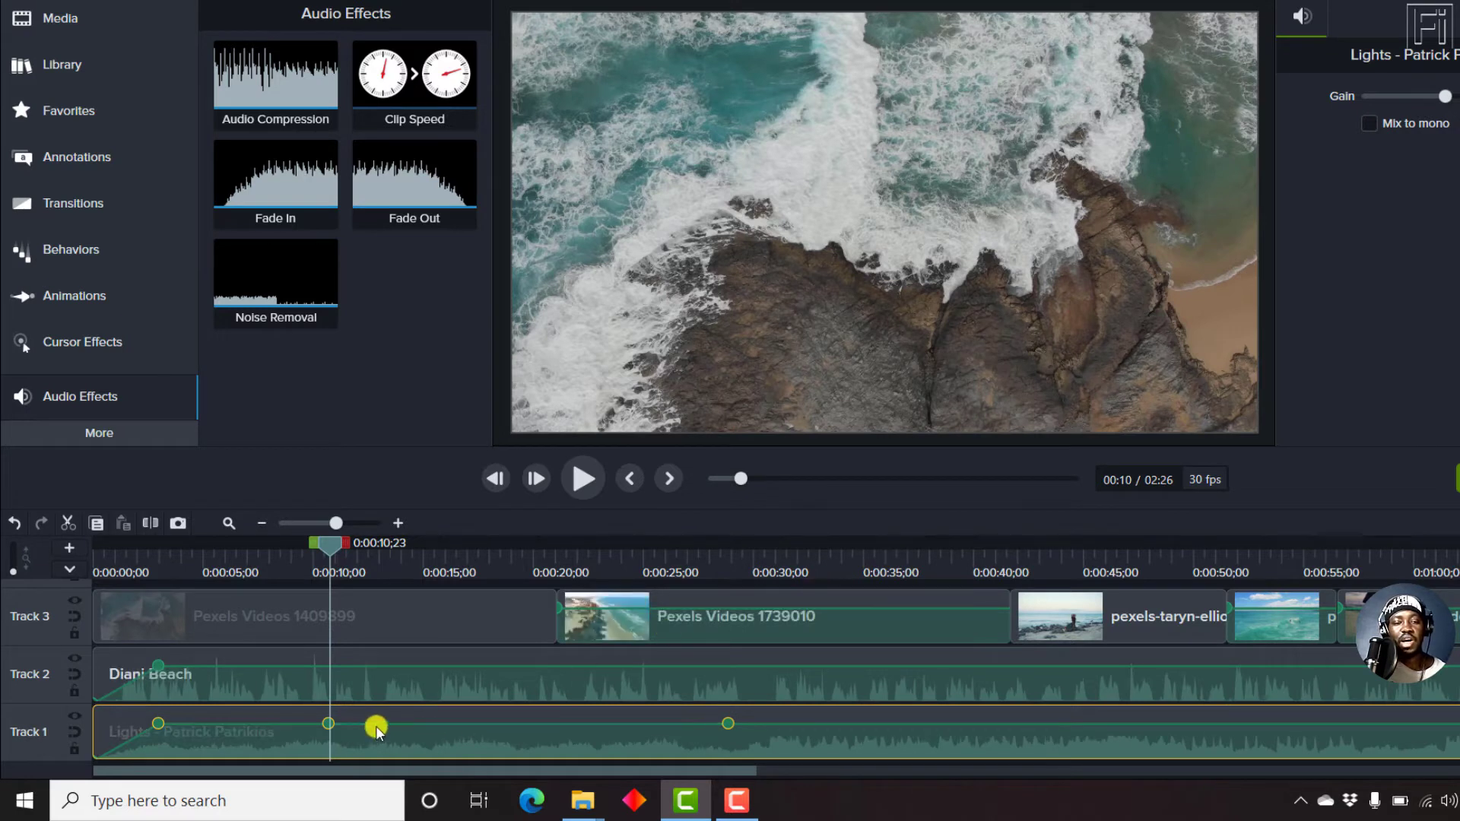
double_click(327, 724)
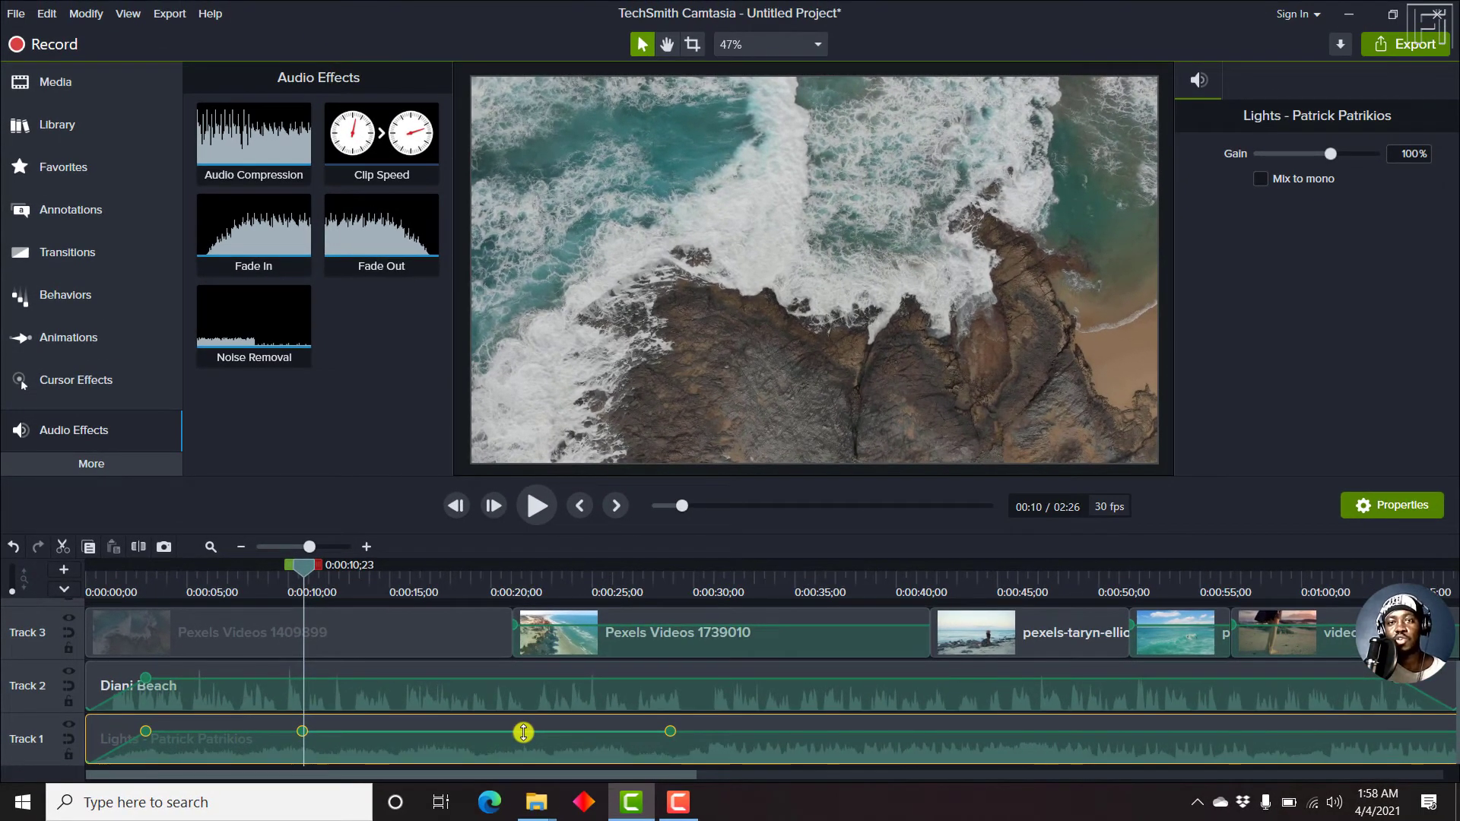
left_click_drag(523, 732, 523, 749)
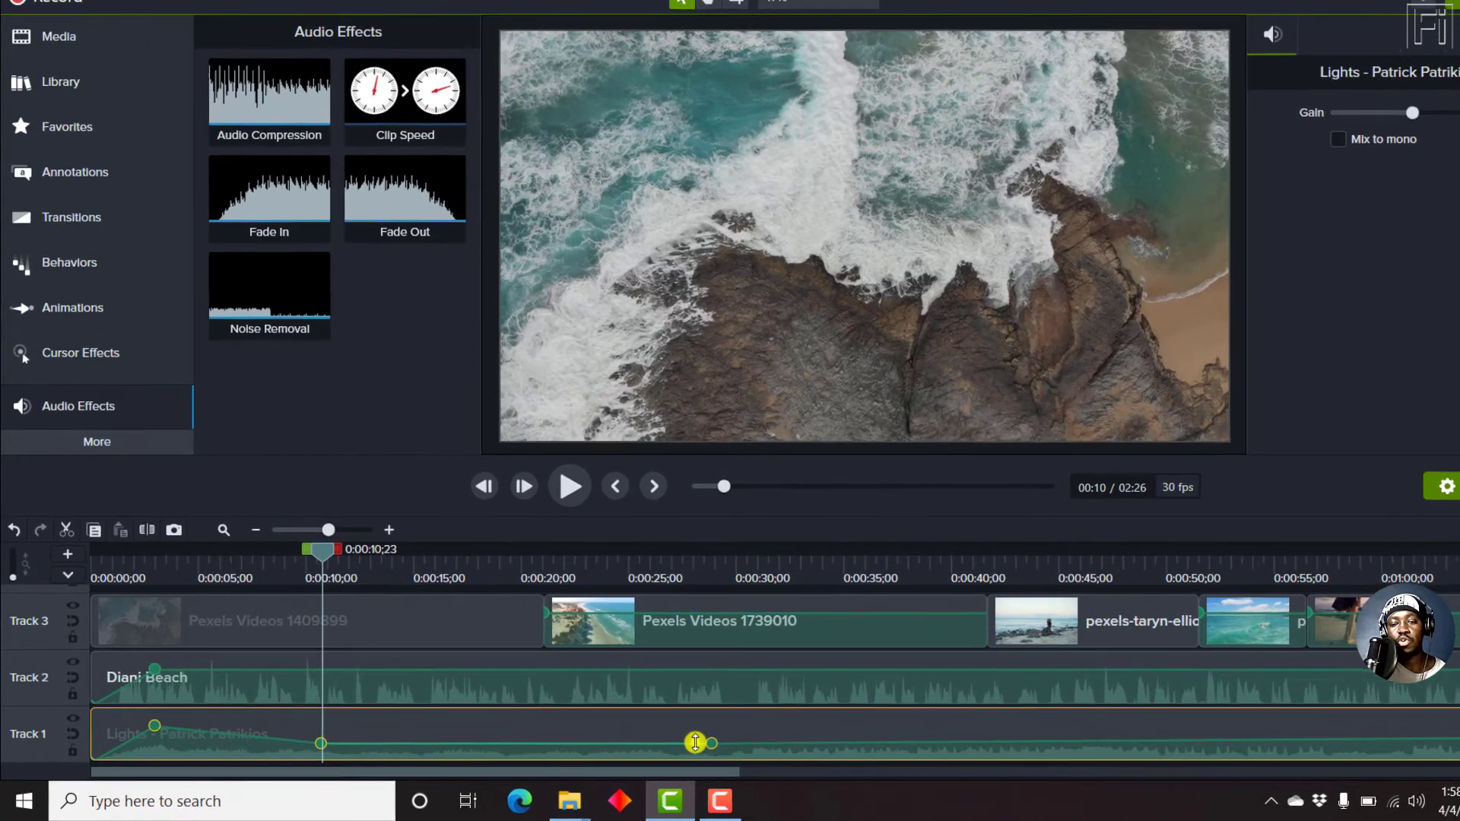
Step: Add a music volume point near 27 seconds, try a dip, and undo the last adjustment
right_click(695, 742)
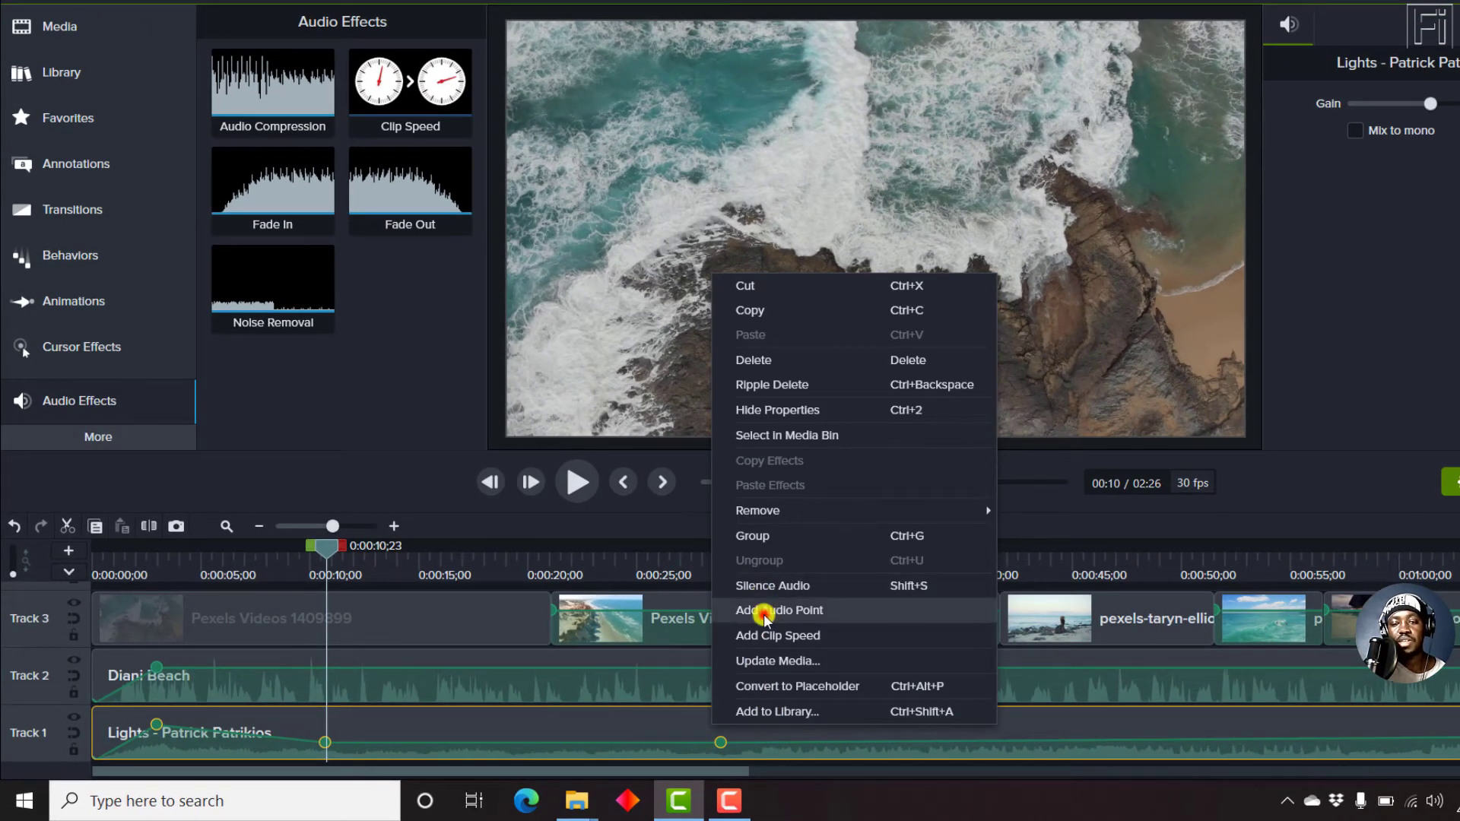
left_click(763, 610)
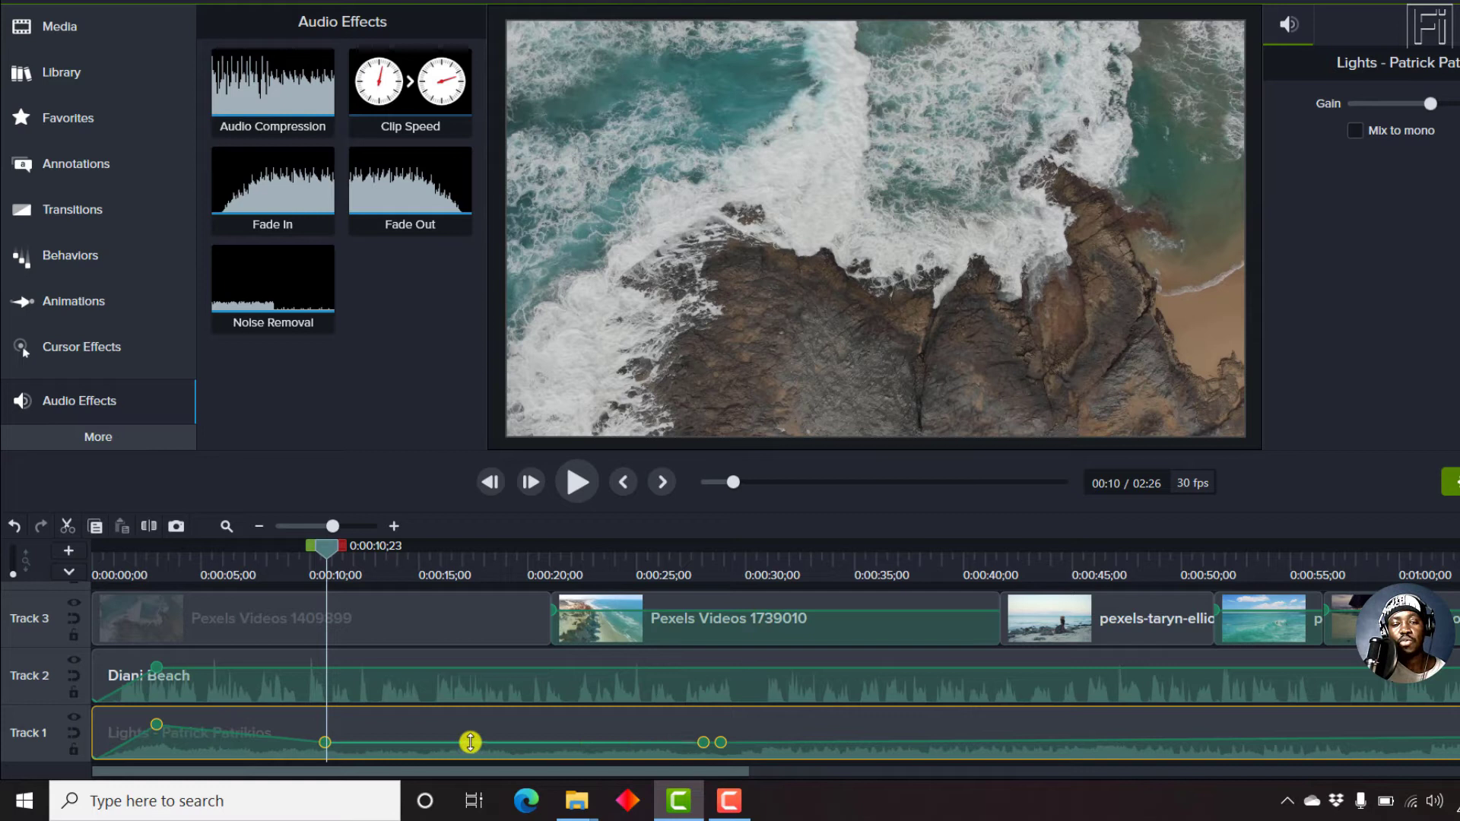
left_click_drag(471, 742, 470, 750)
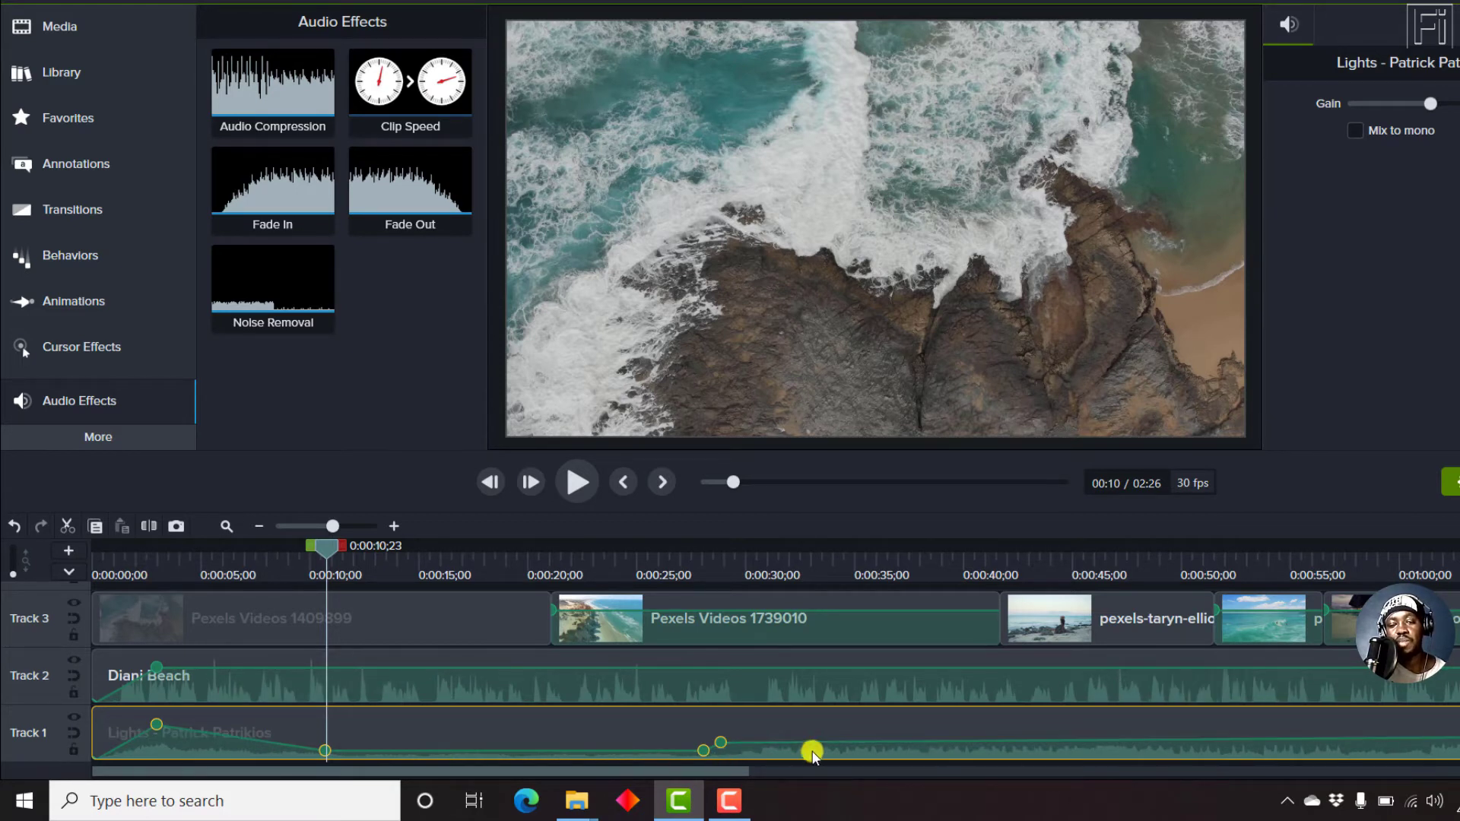
left_click_drag(715, 741, 708, 742)
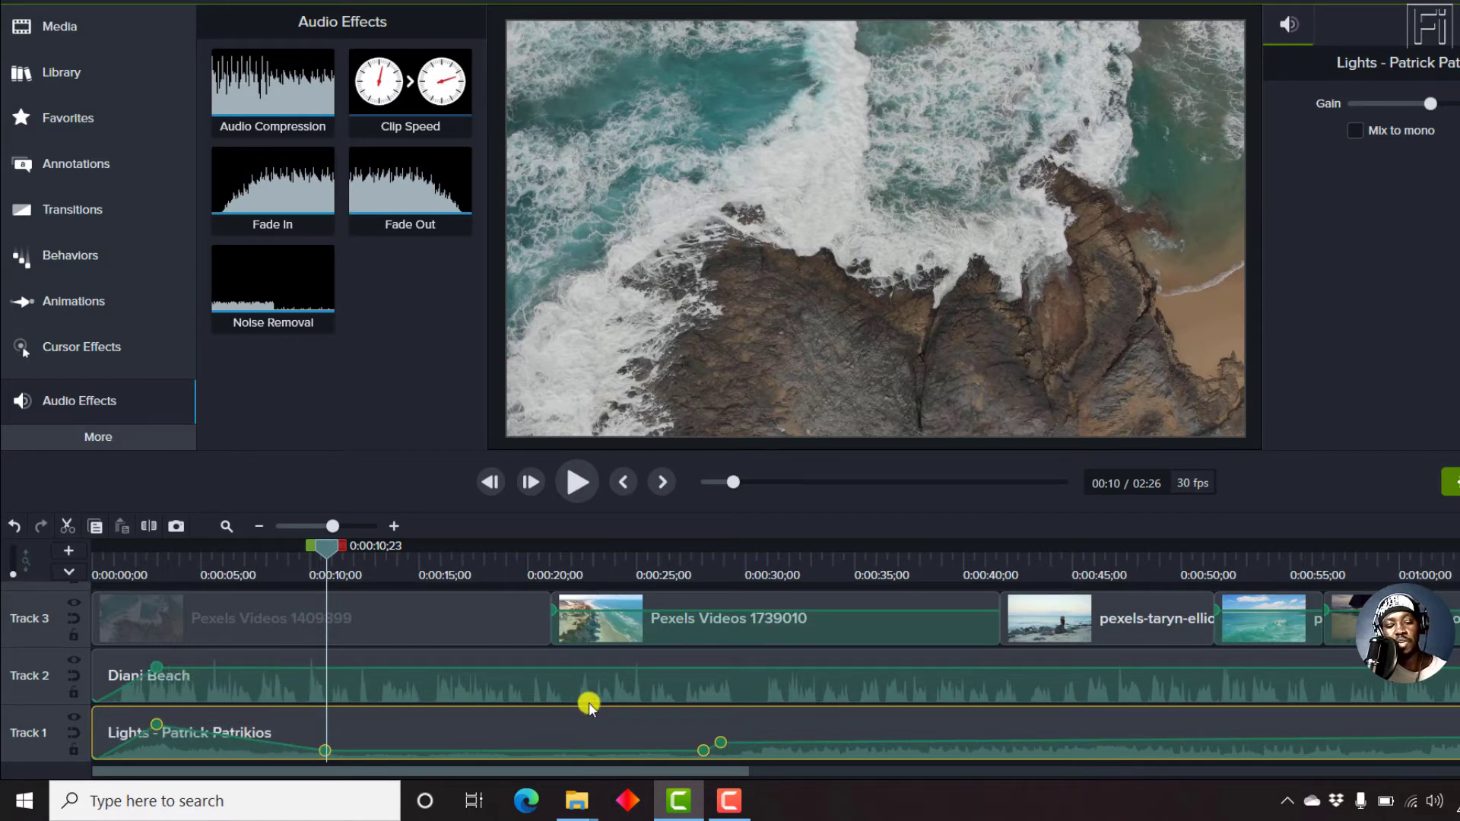
key("ctrl+z")
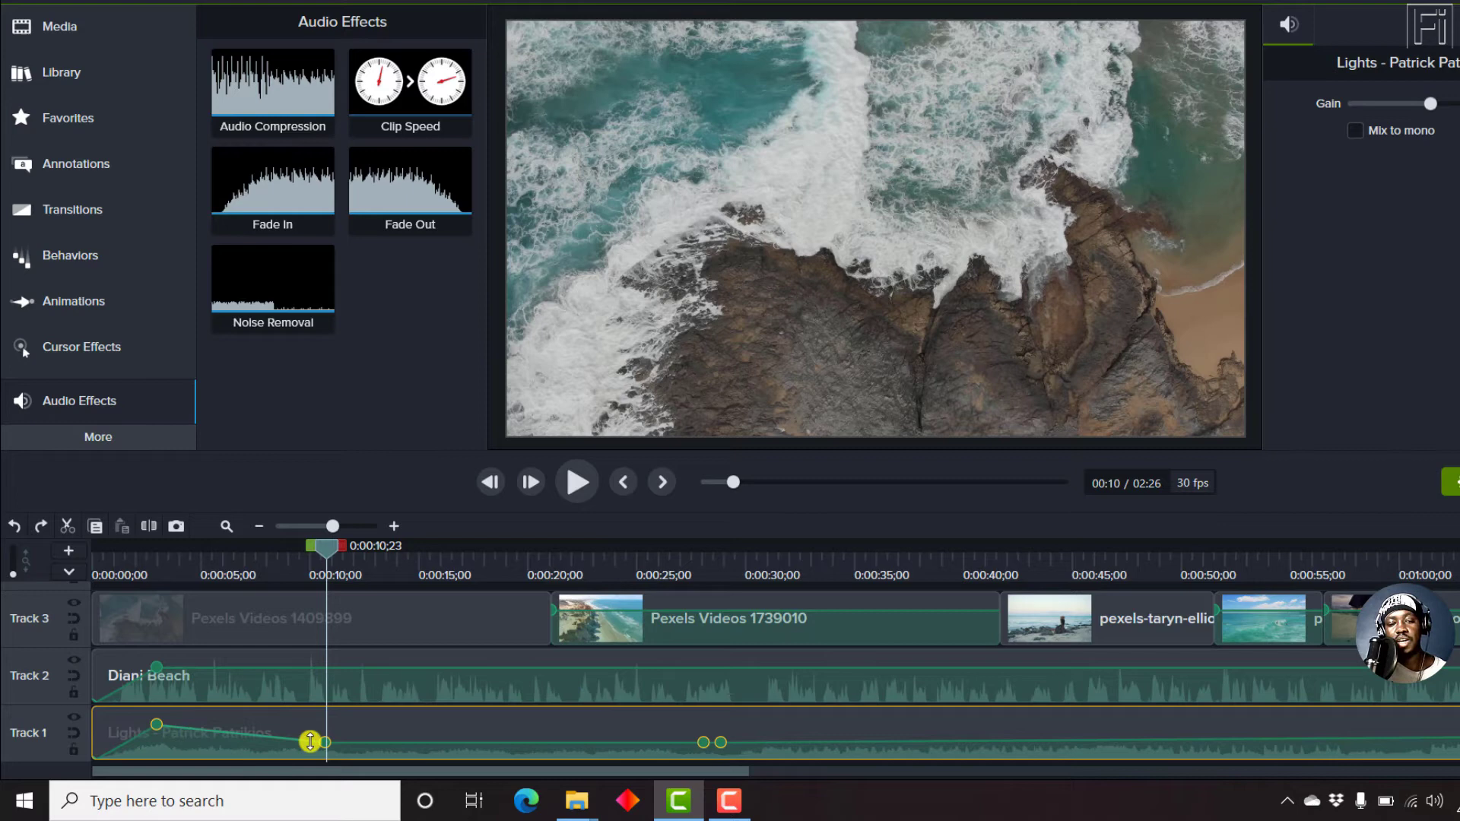
Step: Add a music volume point at 10 seconds and drop the volume between the points to 35%
right_click(314, 742)
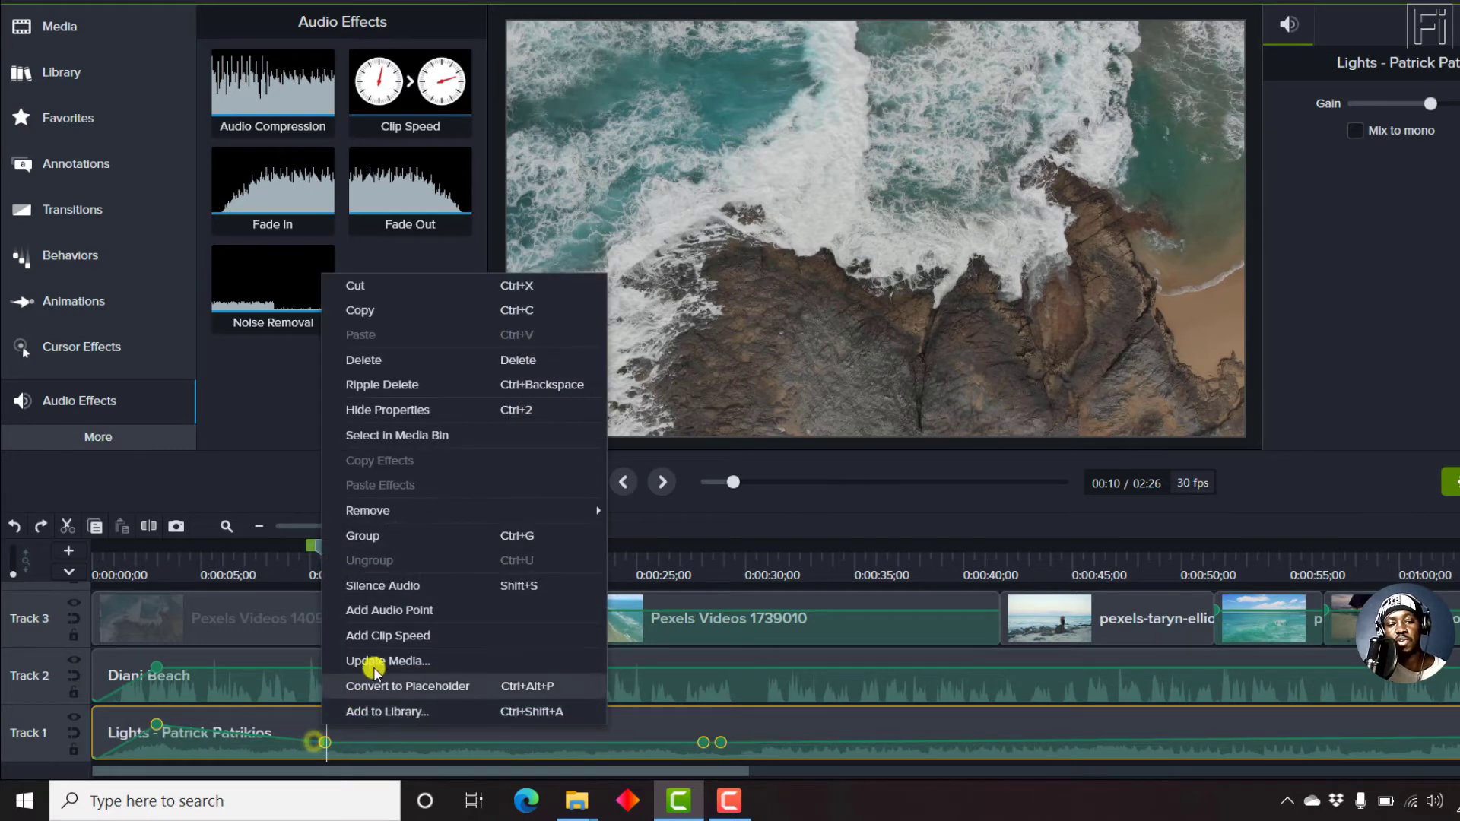
left_click(377, 603)
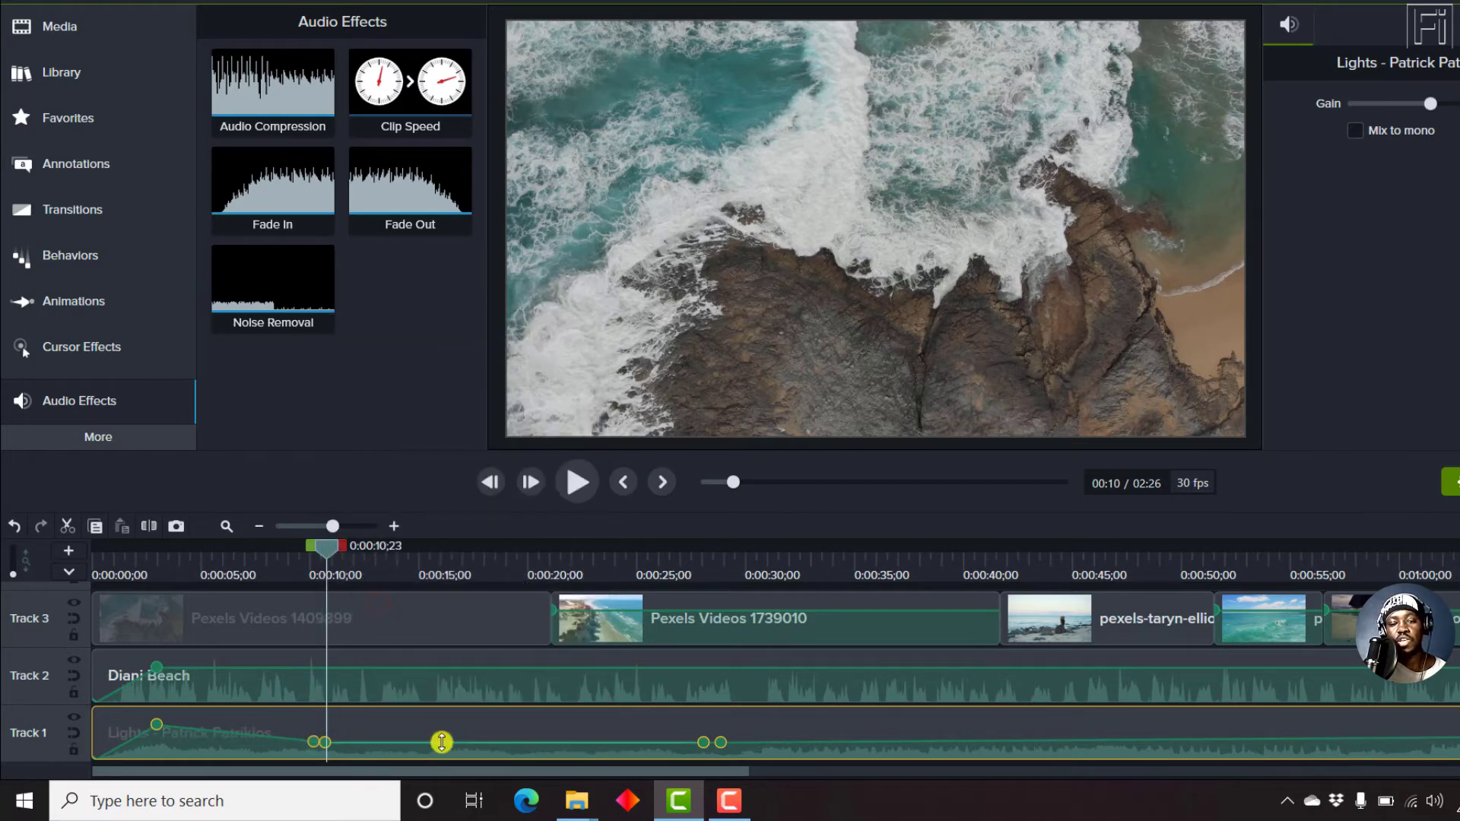
left_click_drag(441, 743, 441, 752)
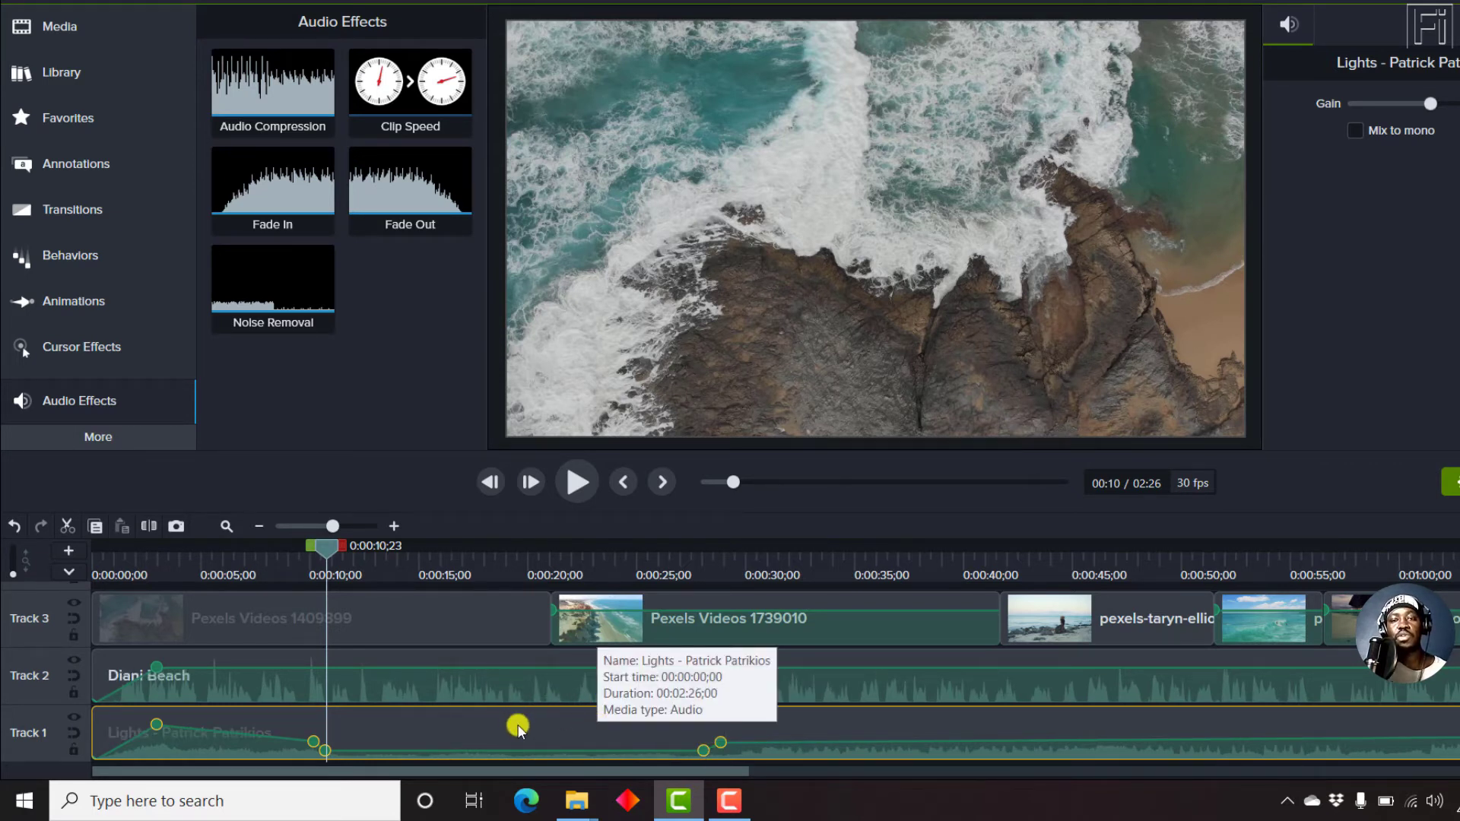
Step: Play from about 9 seconds to hear the music dip, then nudge the Diani Beach volume up slightly
left_click(295, 561)
key("space")
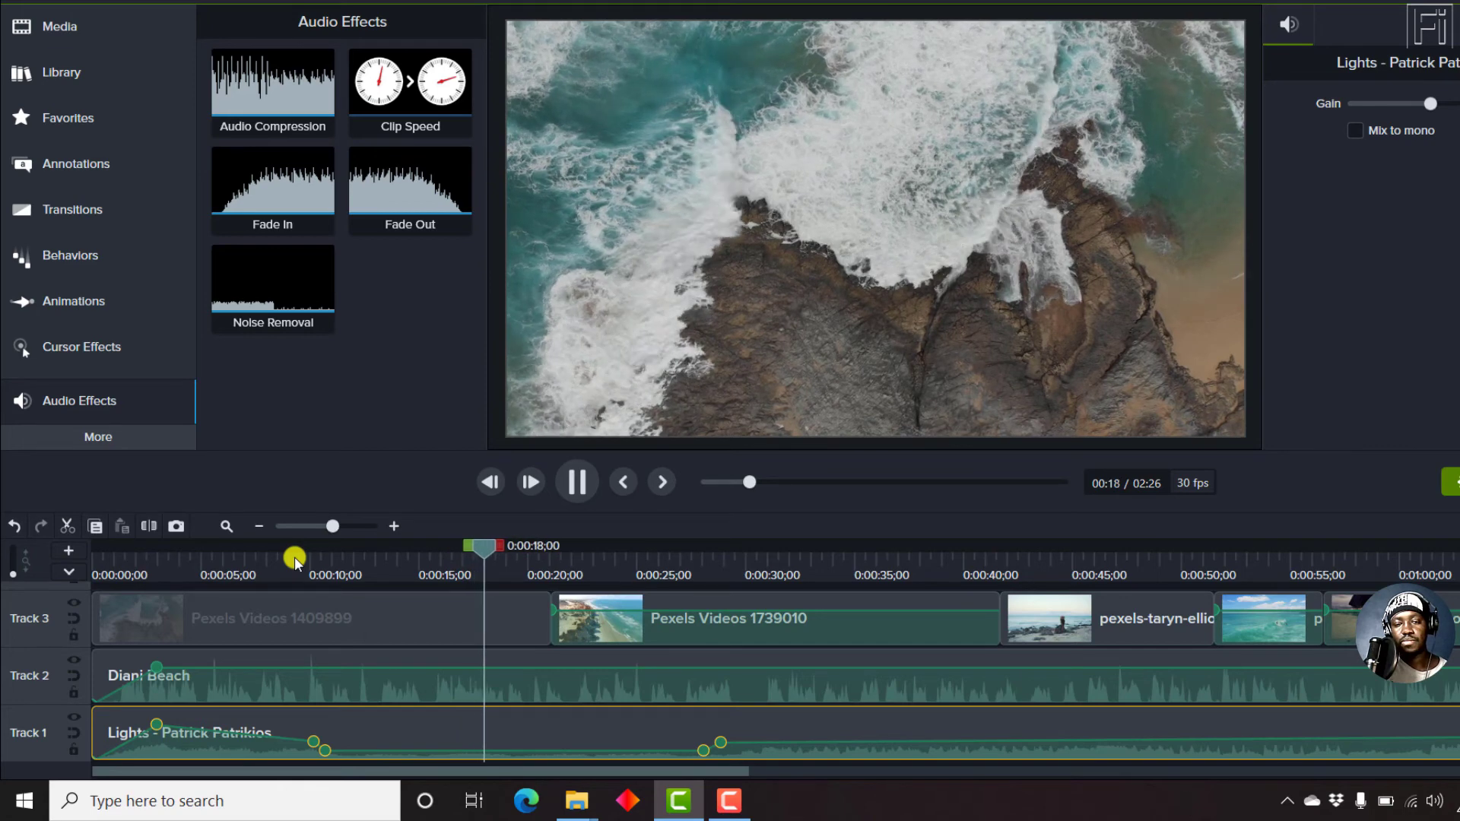
key("space")
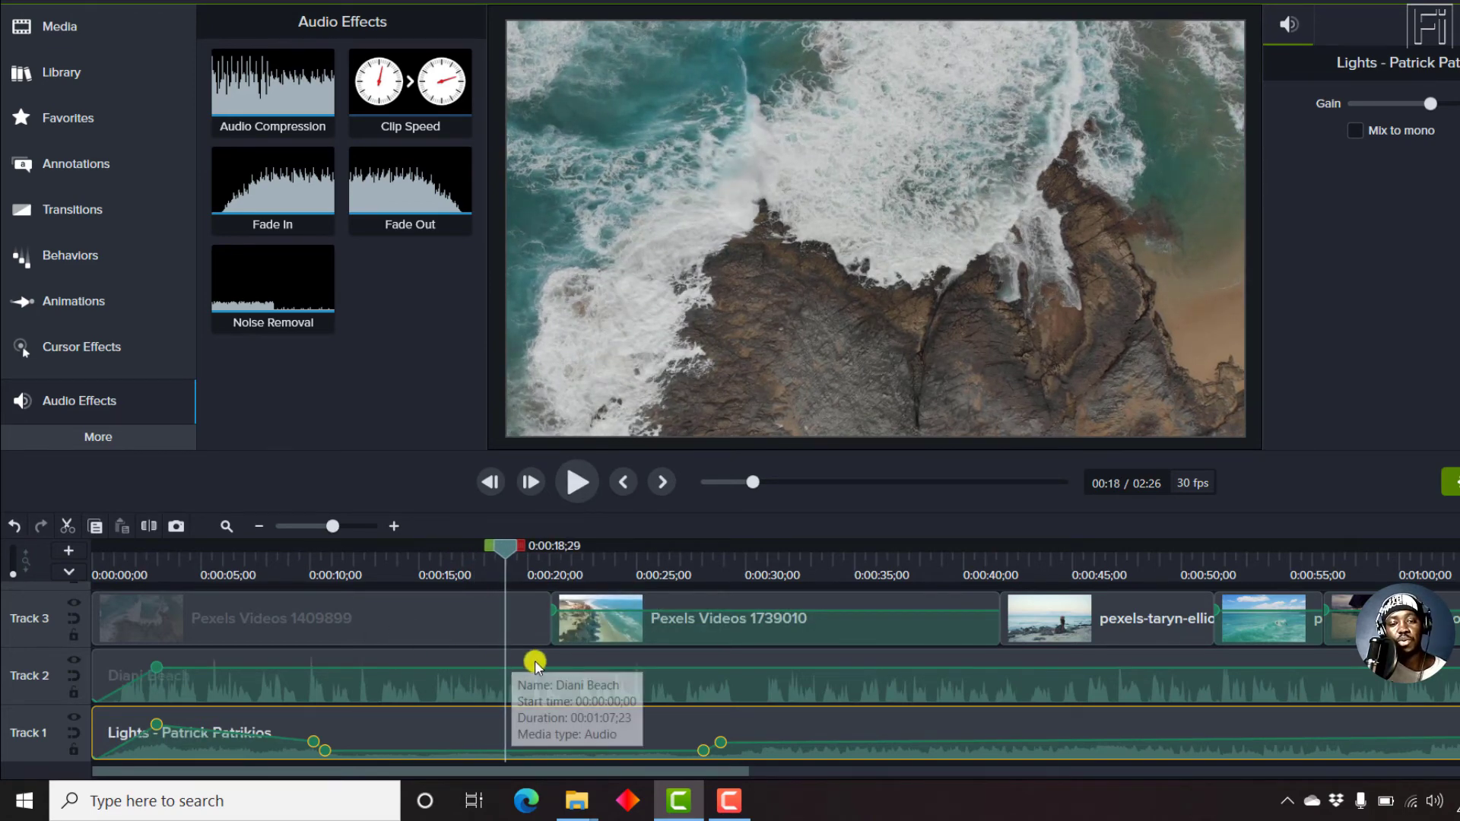
left_click(486, 667)
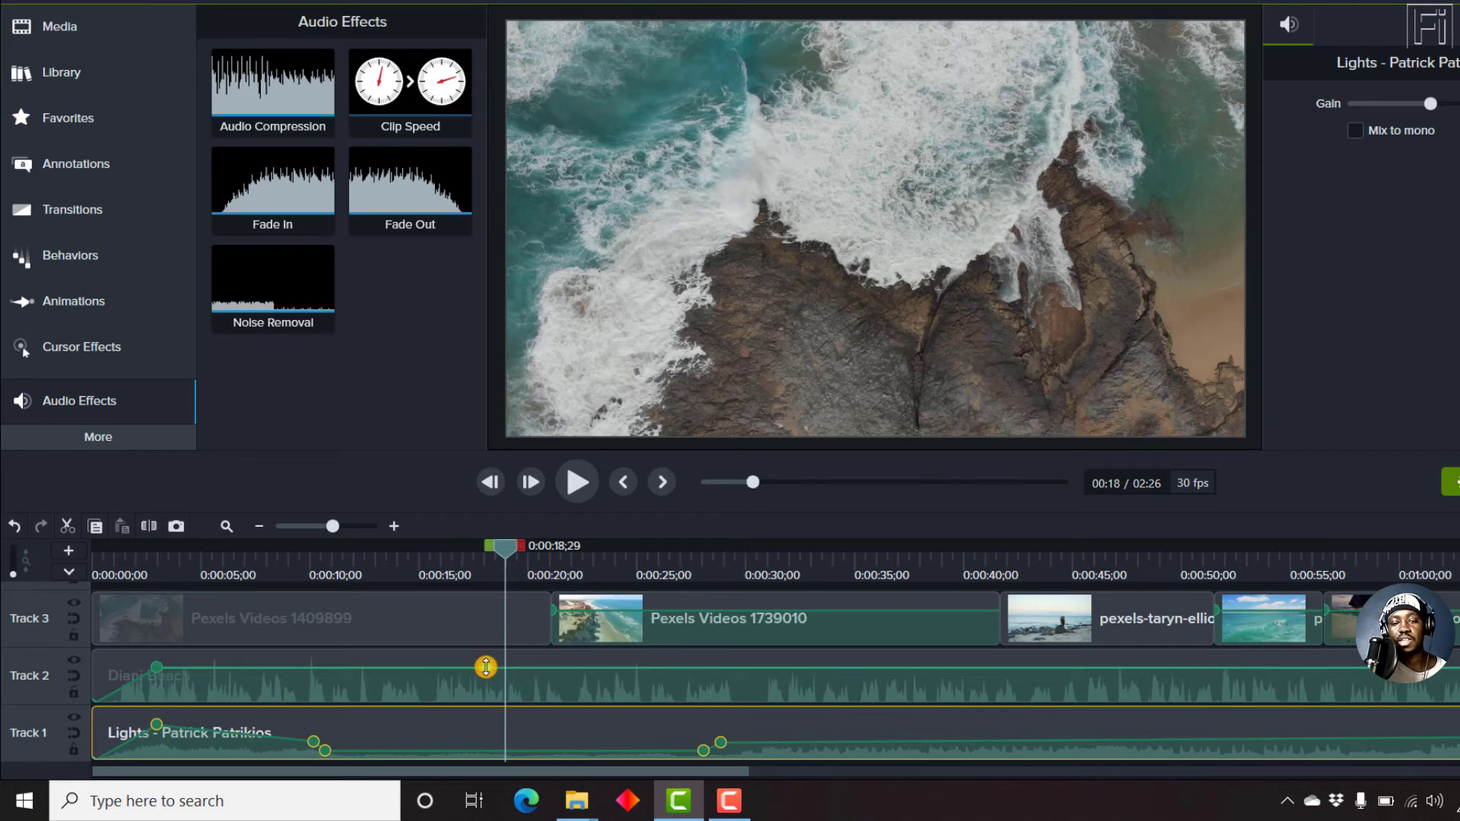
left_click_drag(486, 667, 482, 661)
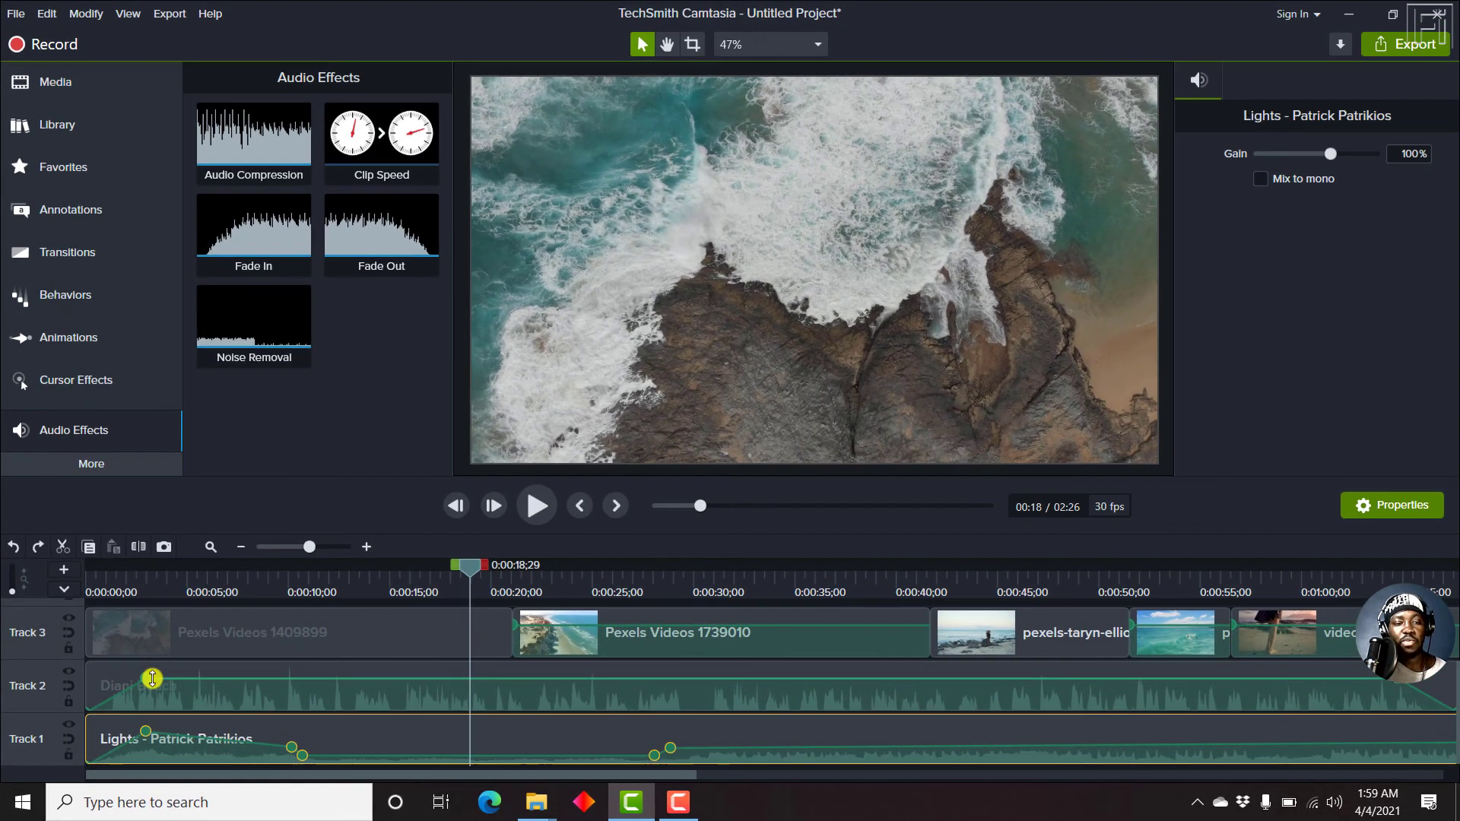
Step: Add volume points near the Diani Beach clip's start and end and raise it to 157% between them
left_click(163, 674)
right_click(152, 681)
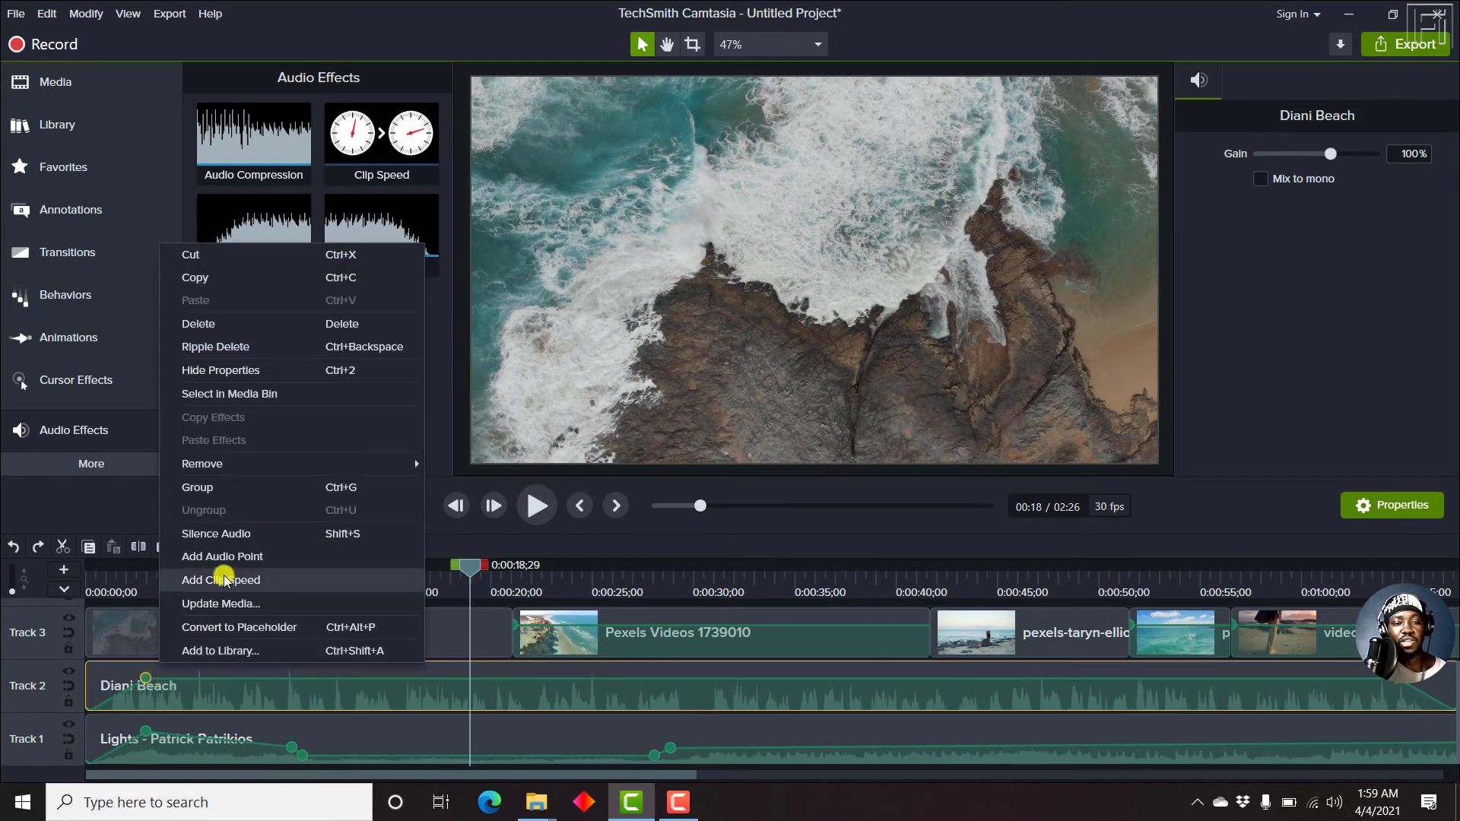
left_click(217, 554)
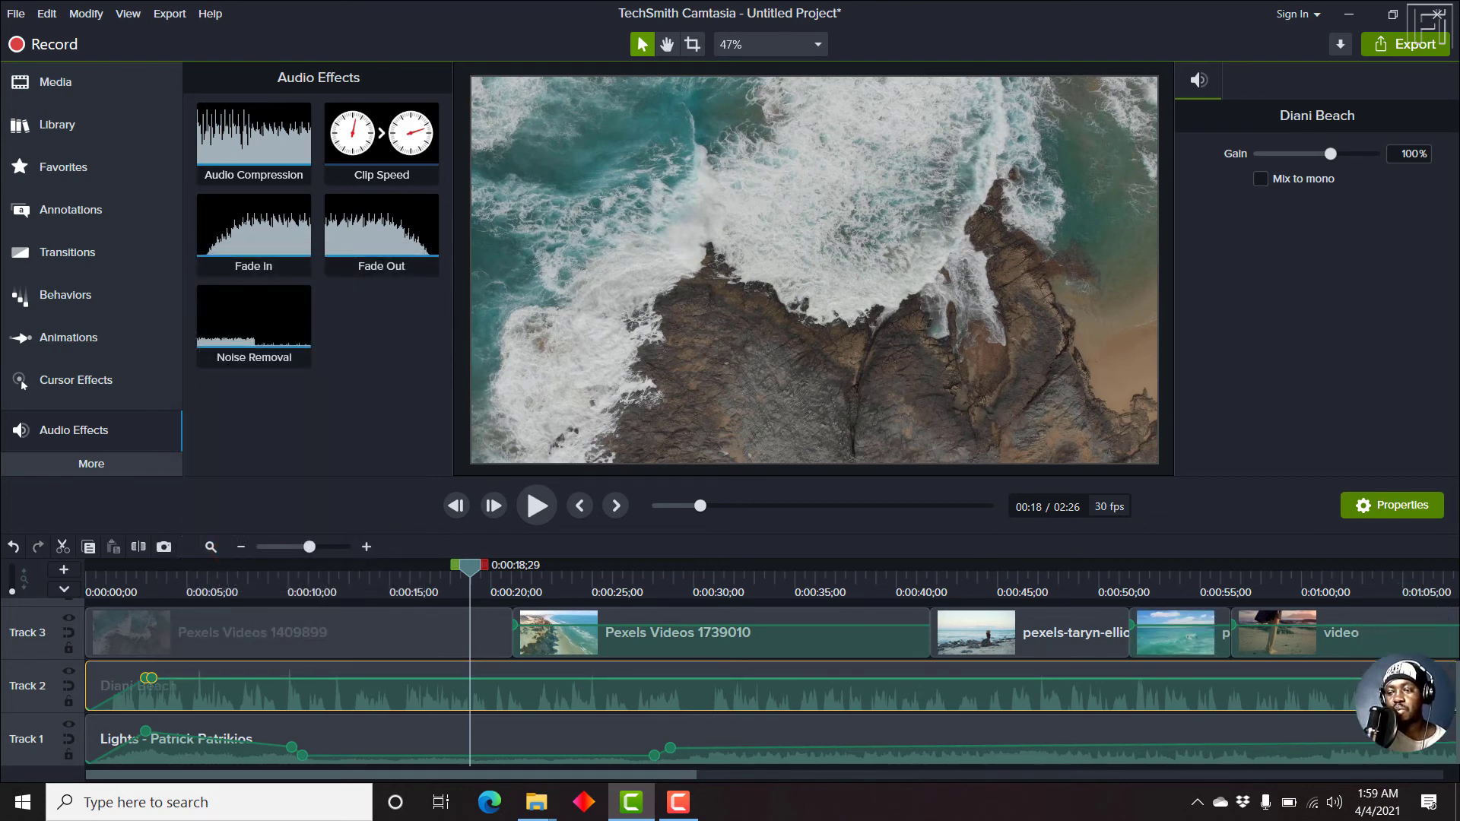
right_click(1387, 679)
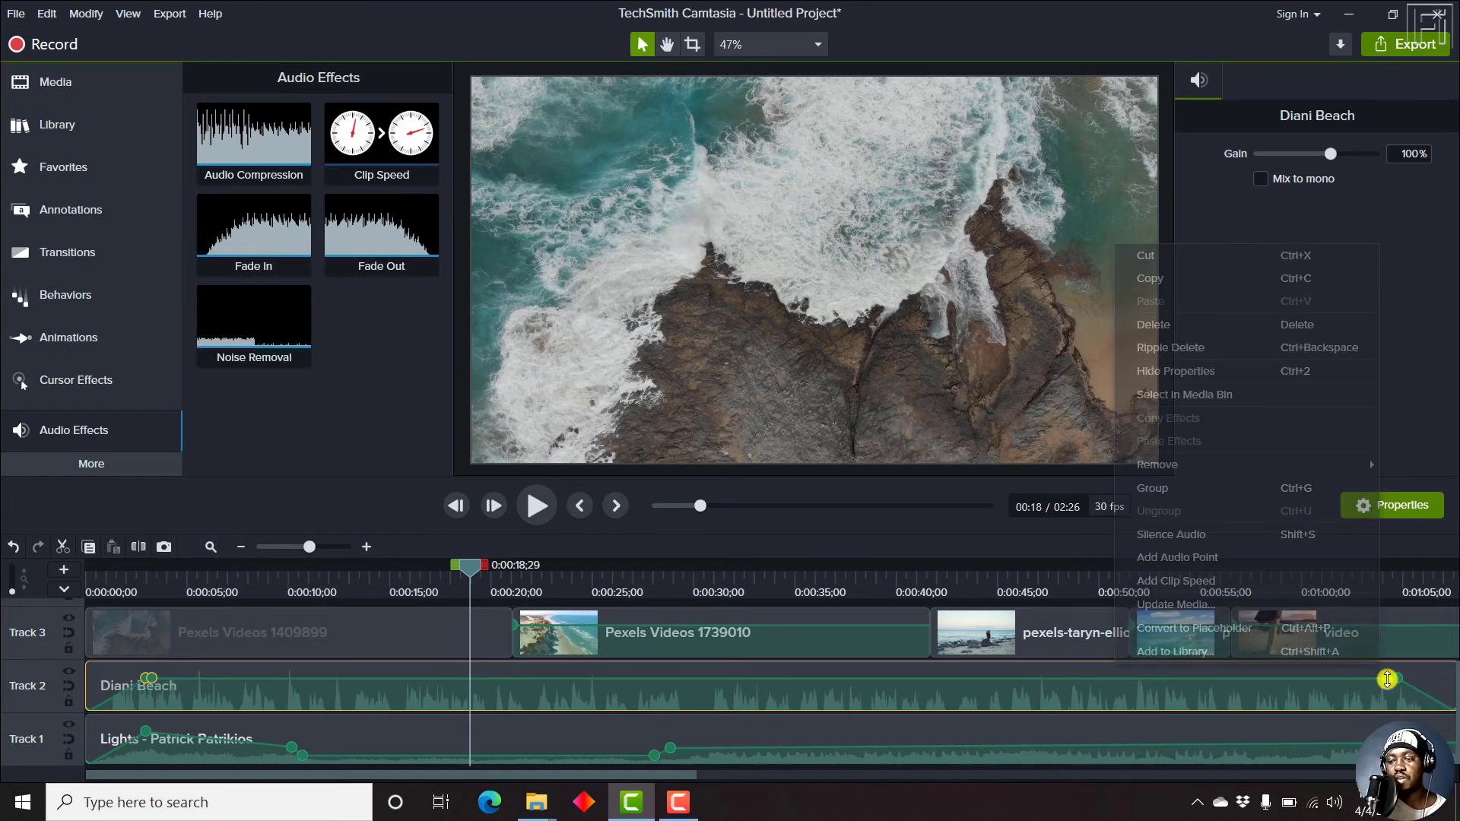
left_click(1179, 557)
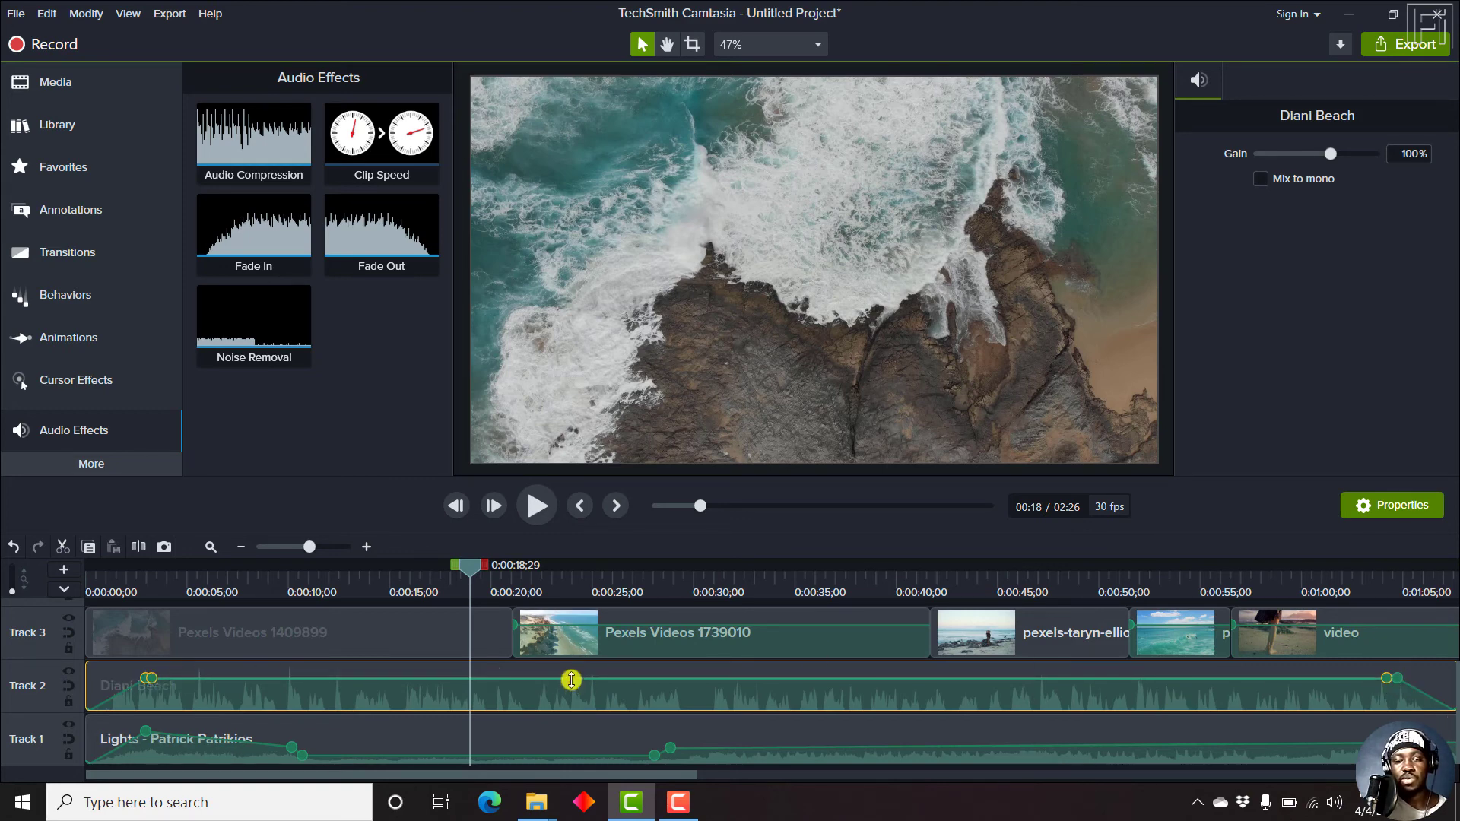
left_click_drag(571, 678, 571, 676)
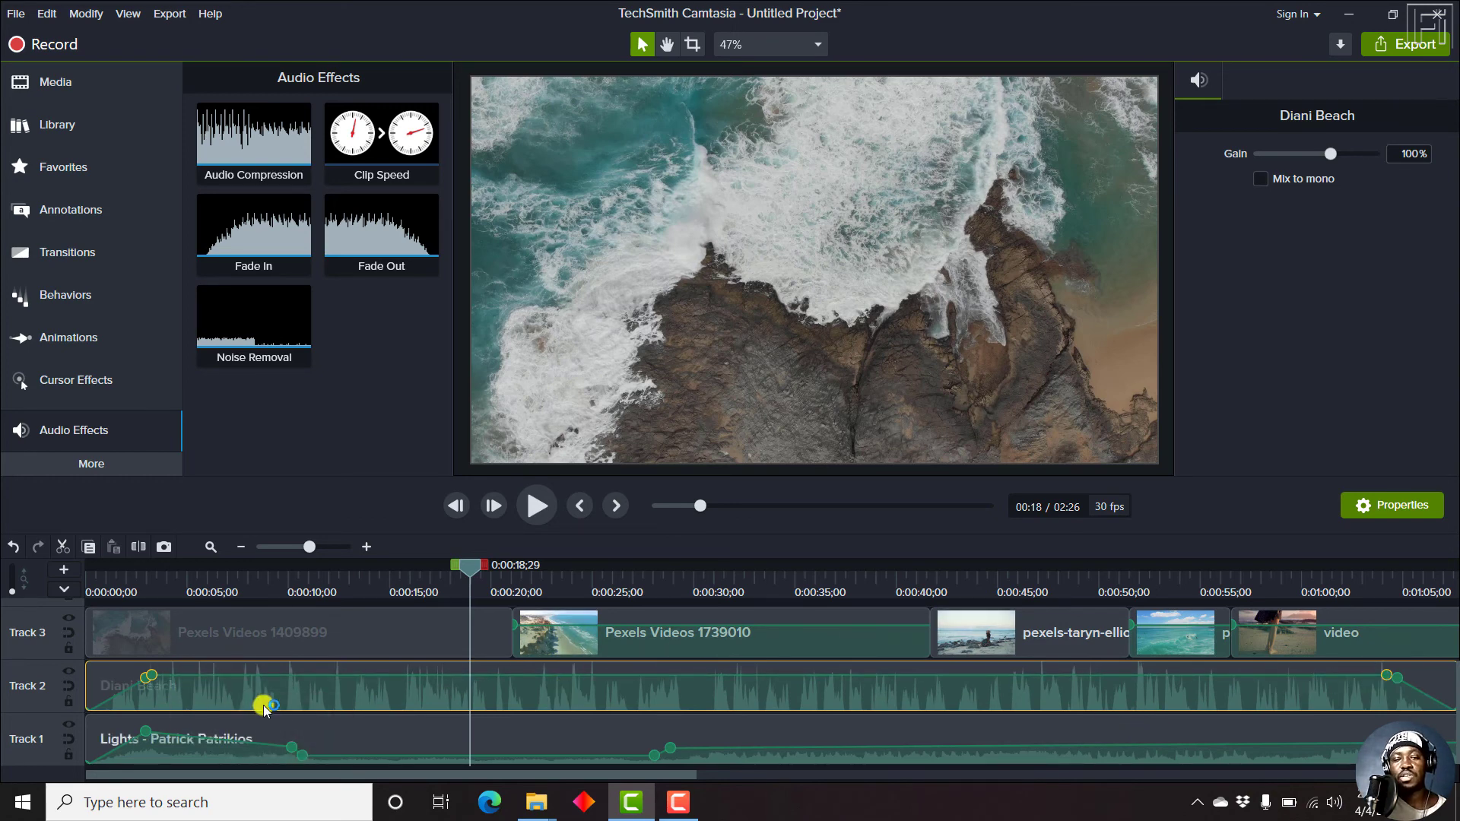
Step: Play back from about 12 seconds to preview the audio mix
left_click(137, 576)
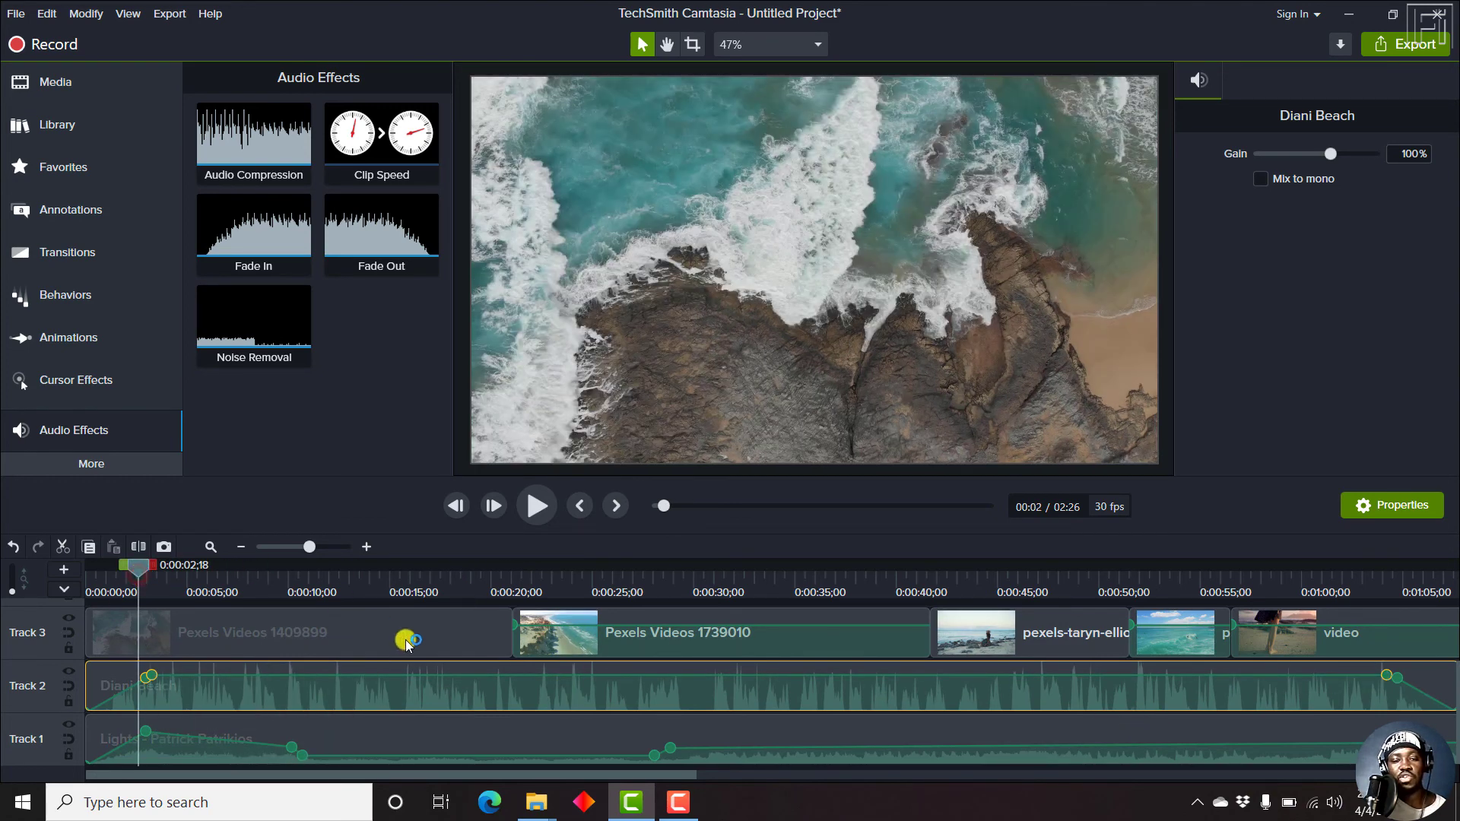
left_click(339, 587)
key("space")
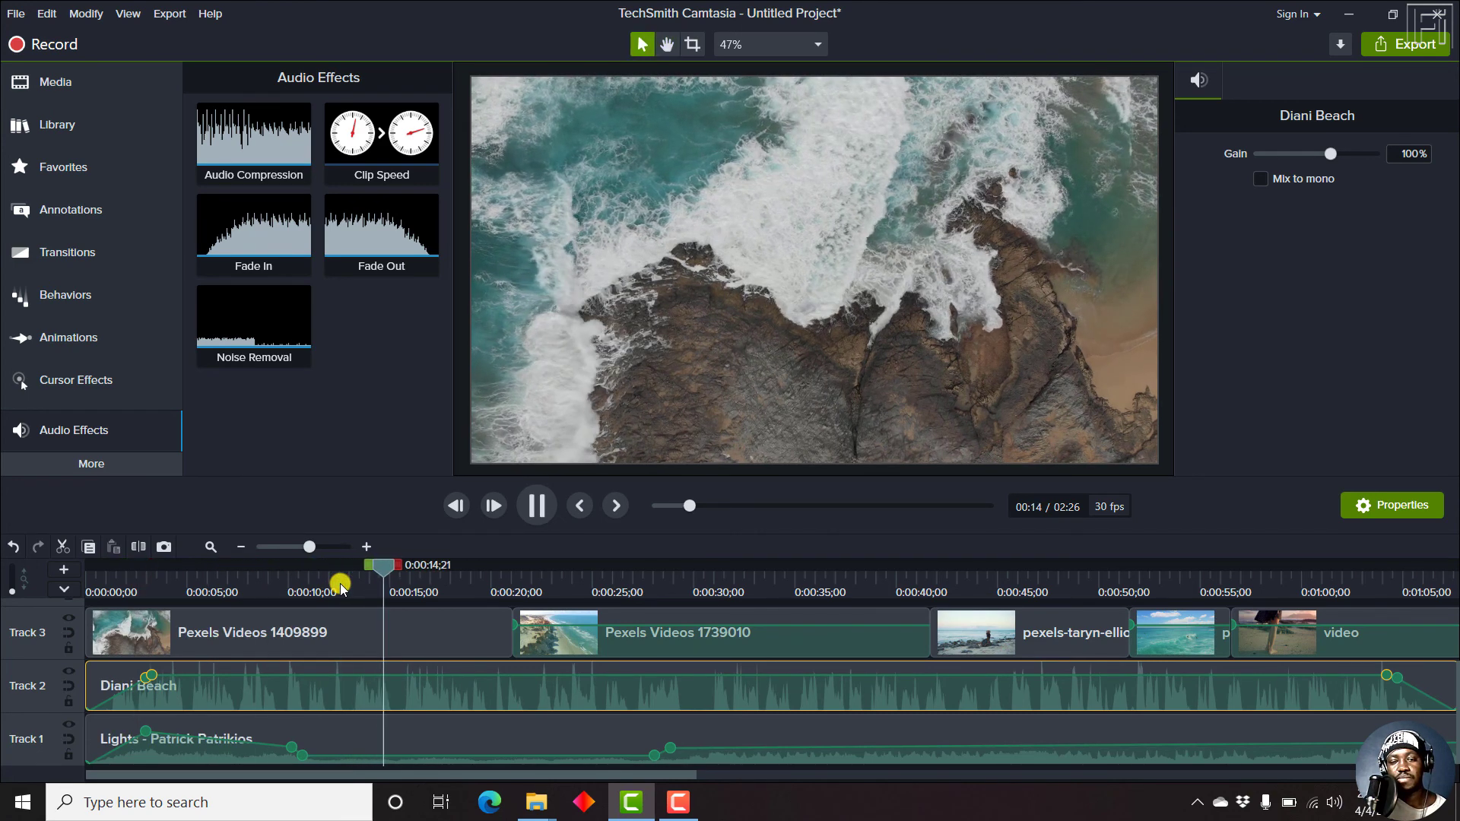
key("space")
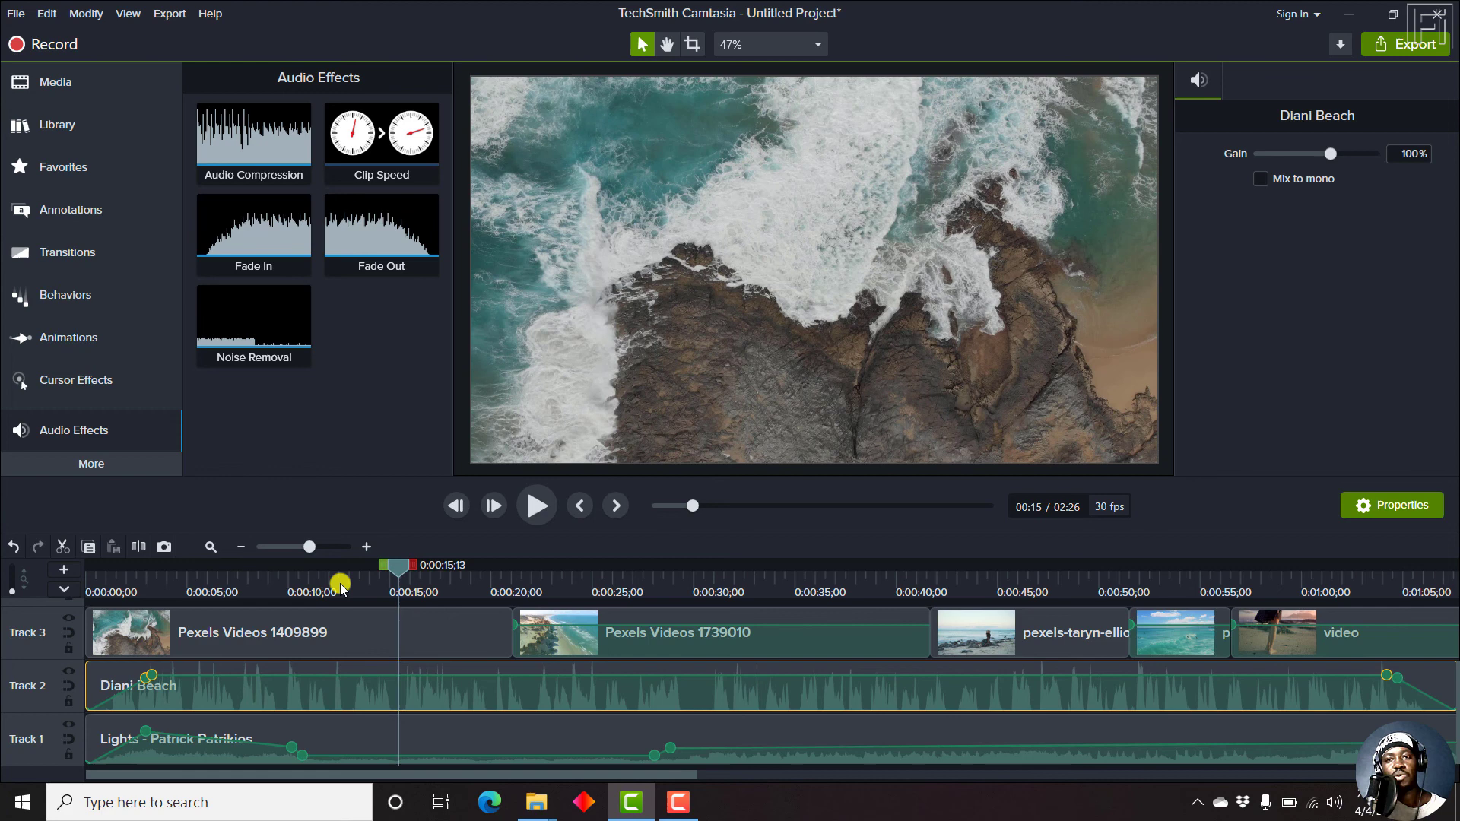